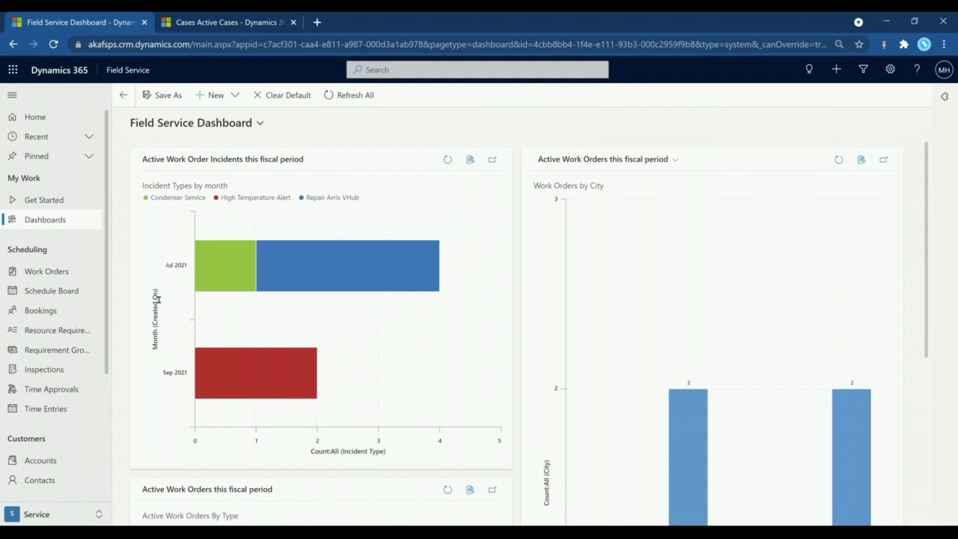
Step: Open the "Temperature Alert from Azure Iot" case from the active cases list
scroll(158, 300, down, 4)
scroll(158, 302, up, 4)
scroll(68, 419, down, 3)
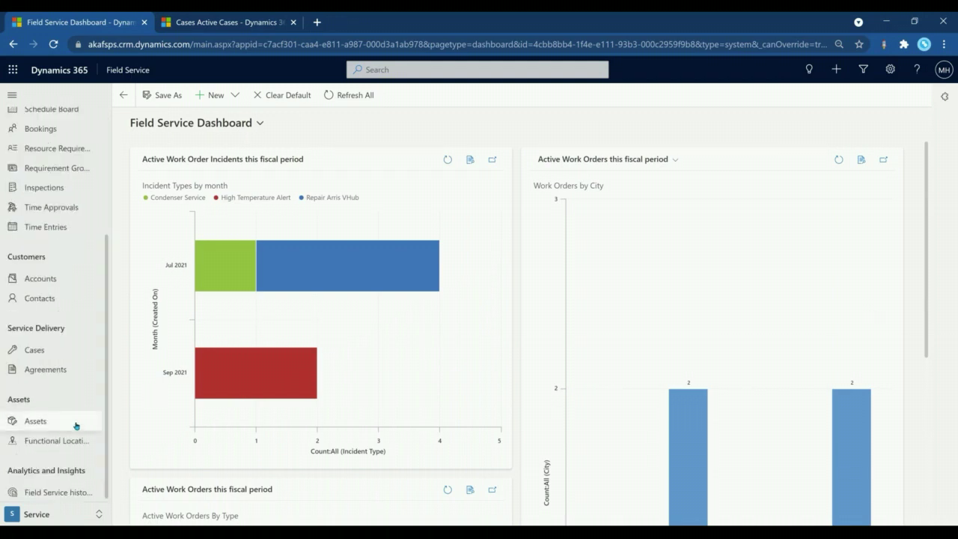
click(36, 351)
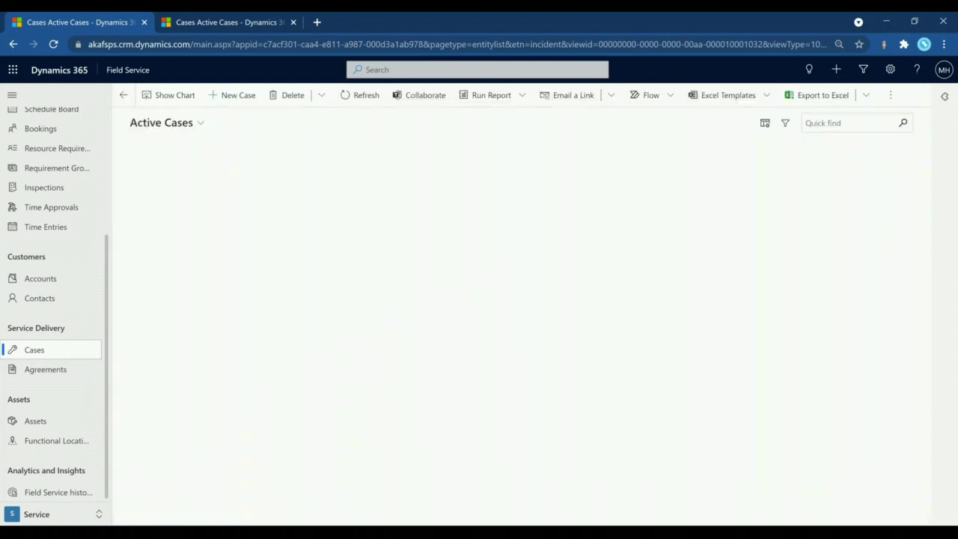
click(212, 22)
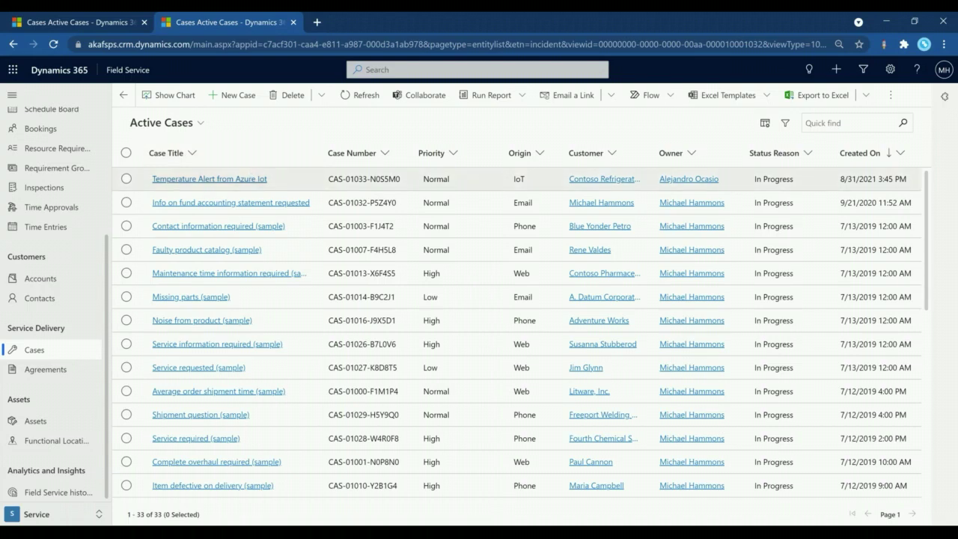
click(227, 178)
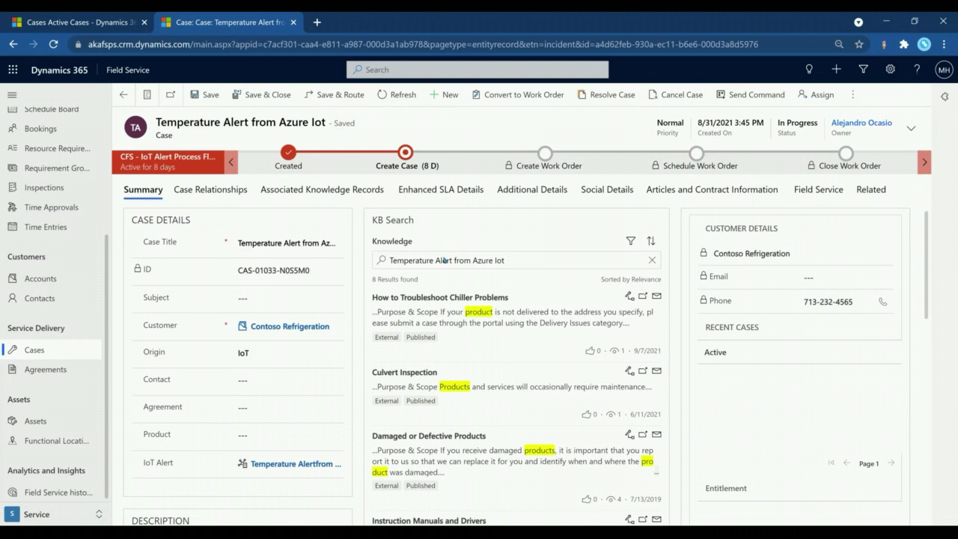
Step: Read the "How to Troubleshoot Chiller Problems" knowledge article and link it to the case
click(432, 298)
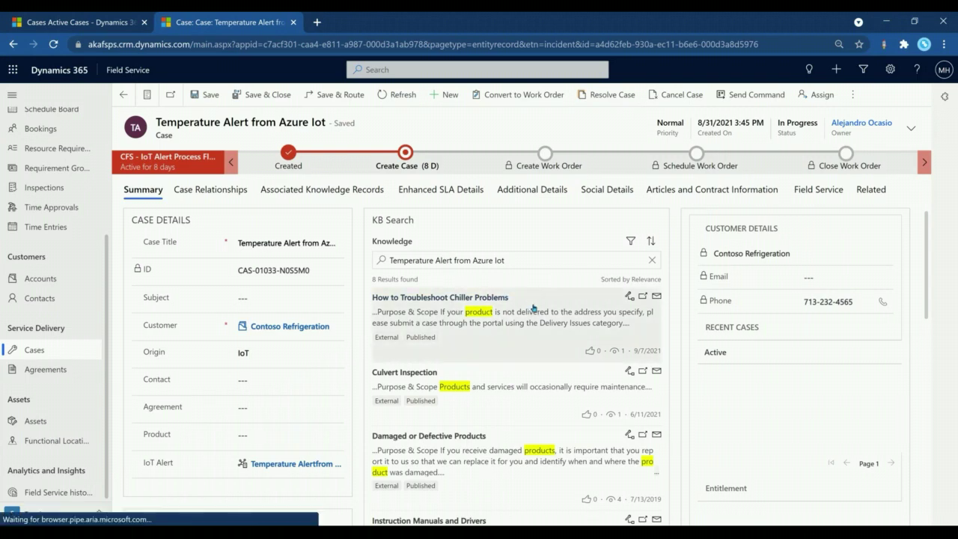
scroll(513, 372, down, 5)
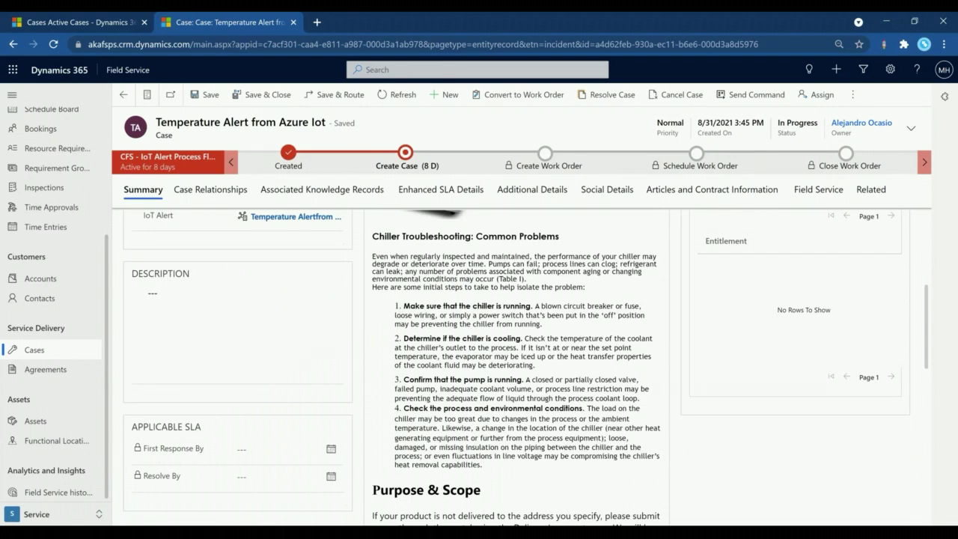
scroll(510, 366, down, 3)
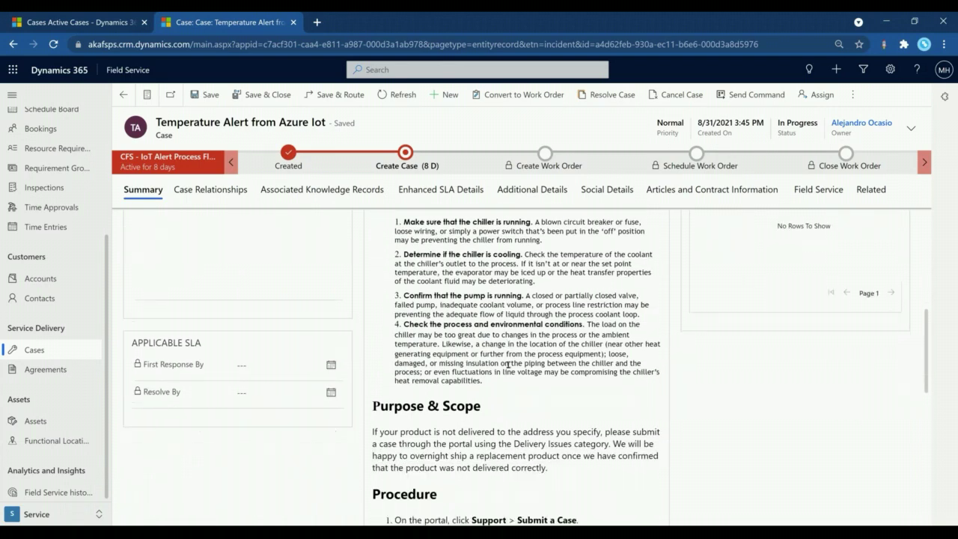
scroll(509, 366, up, 2)
scroll(508, 365, up, 5)
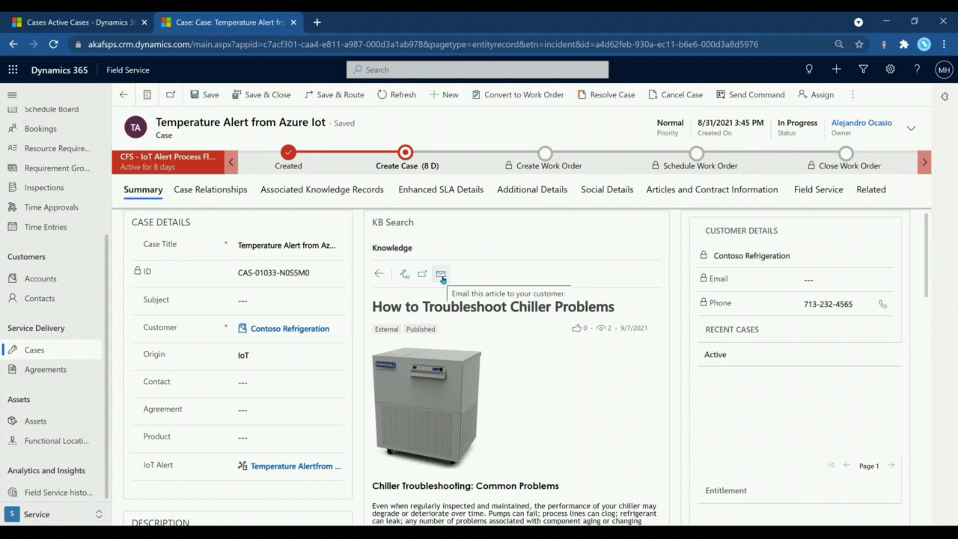
click(405, 274)
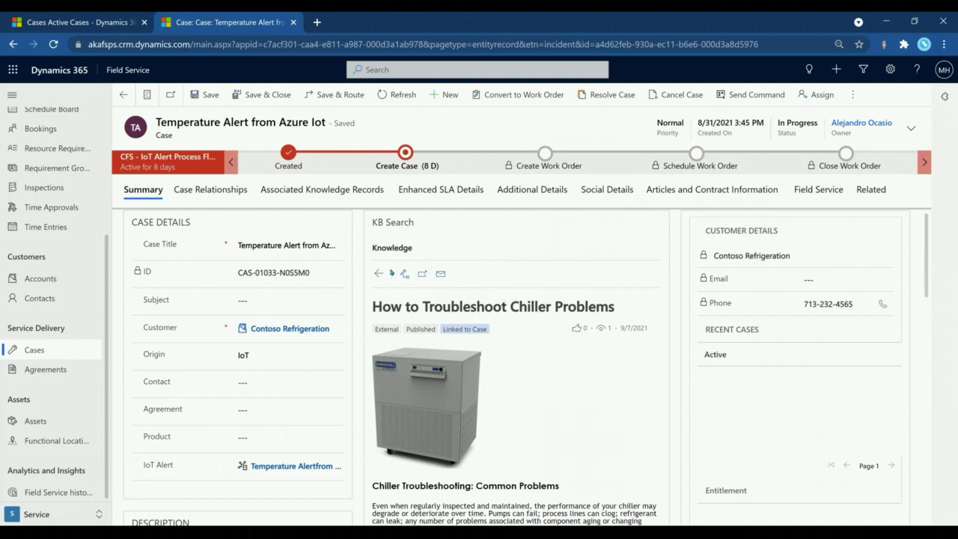
Step: Convert the case to an additional work order and open the new work order
click(533, 103)
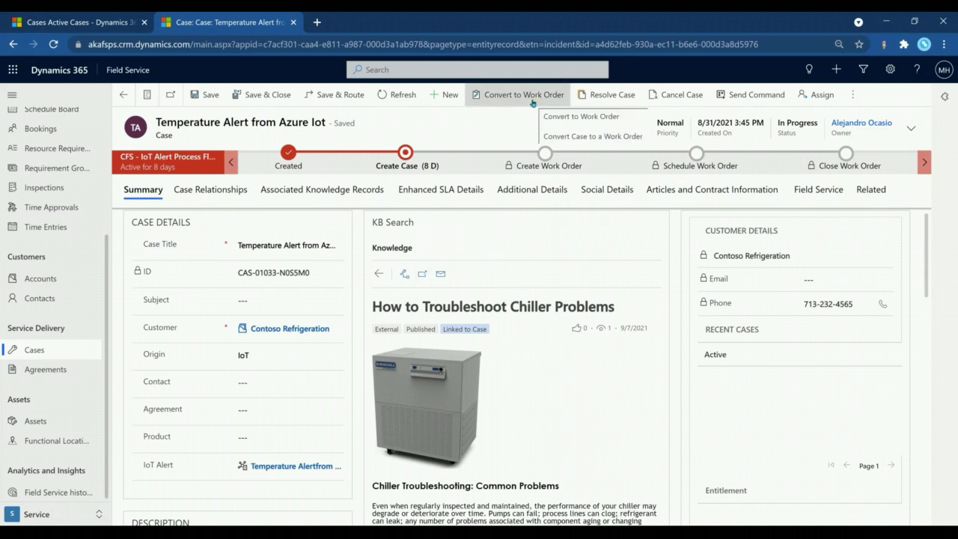
click(533, 103)
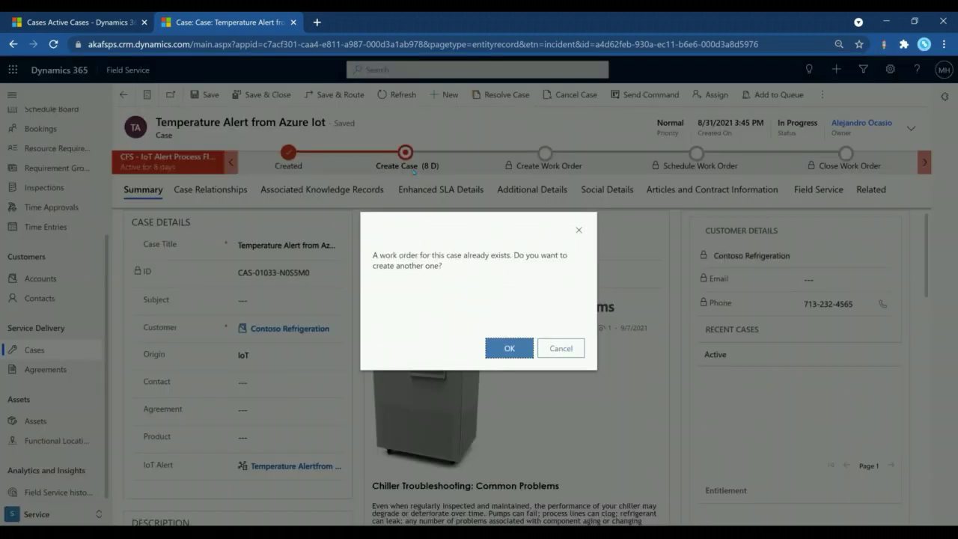
click(511, 347)
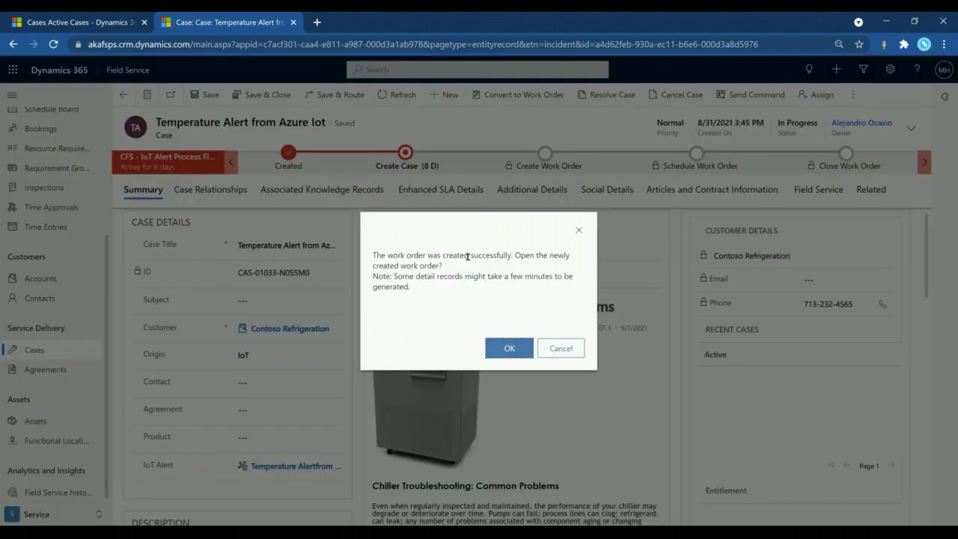
click(507, 347)
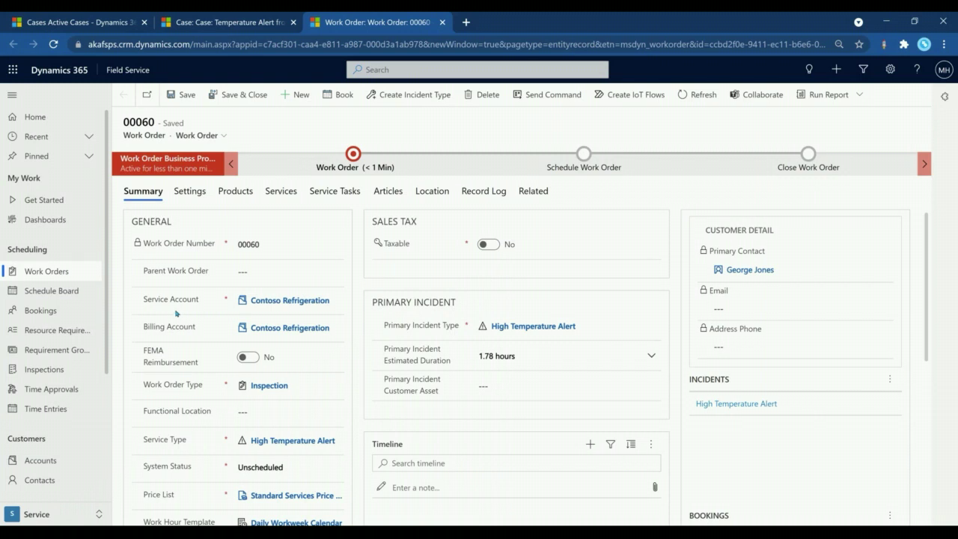
Step: Review the new work order's service tasks and the estimated duration of its primary incident
click(345, 201)
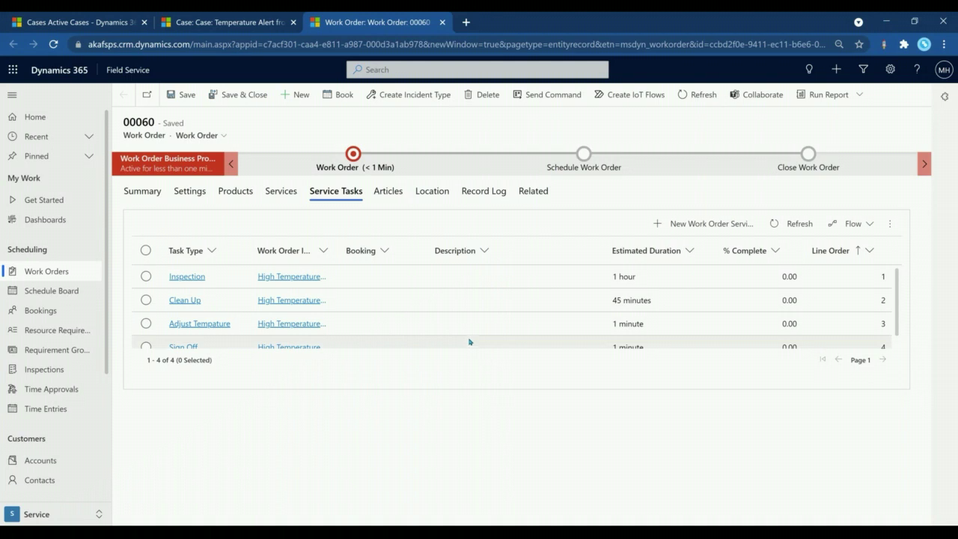
scroll(444, 327, down, 1)
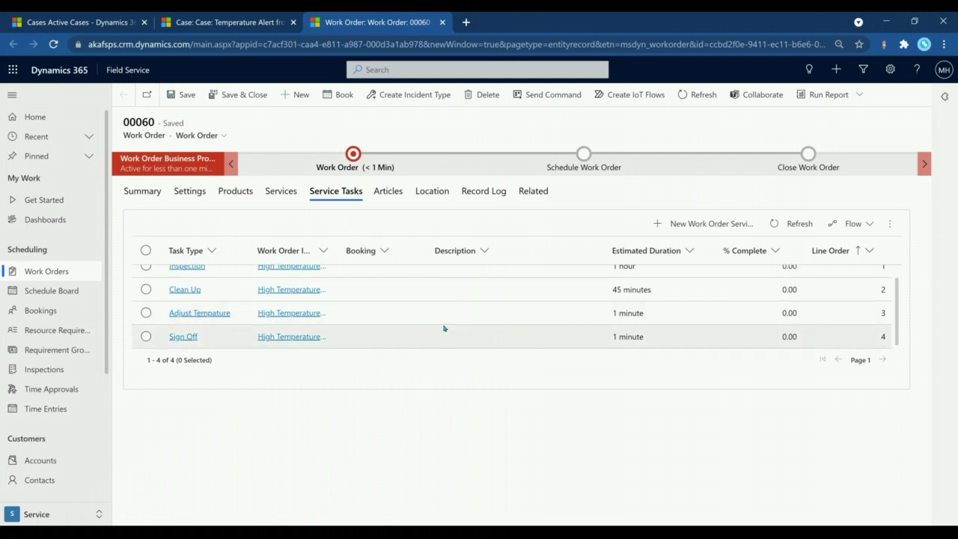
scroll(444, 328, up, 1)
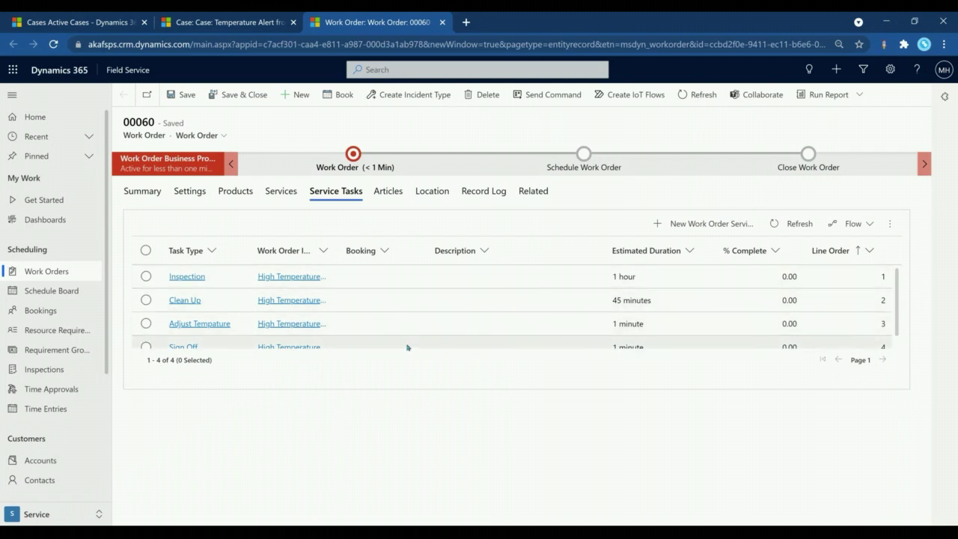
click(150, 198)
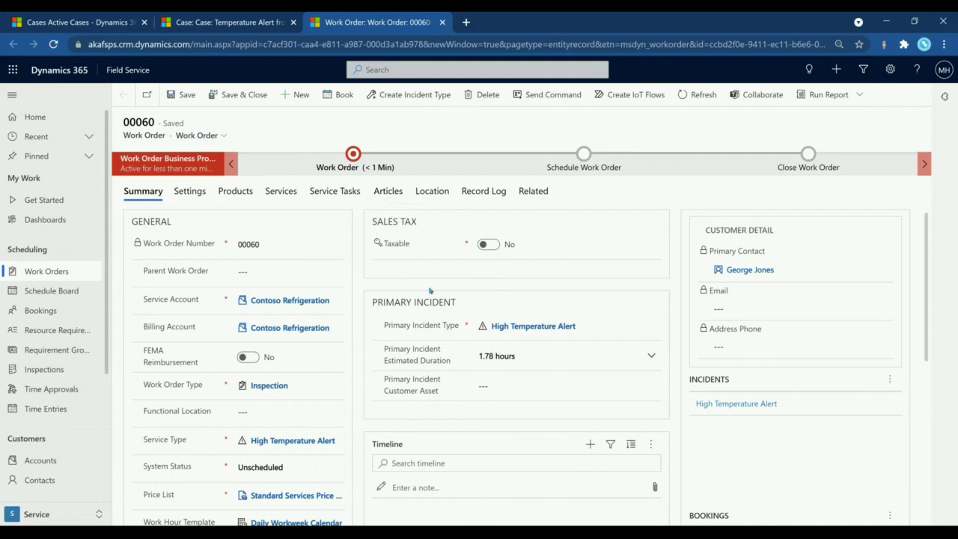
click(498, 355)
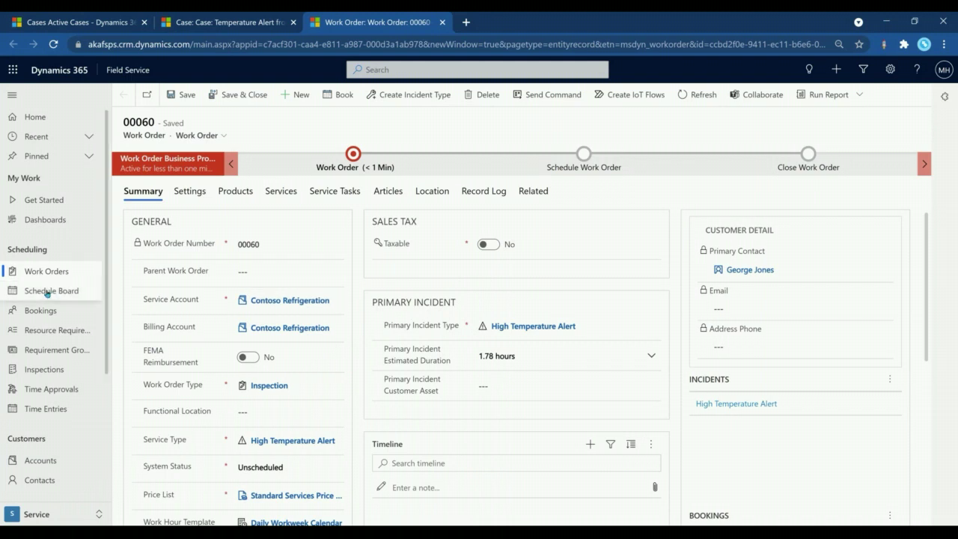
Step: Open the schedule board and show its resource filters
click(51, 290)
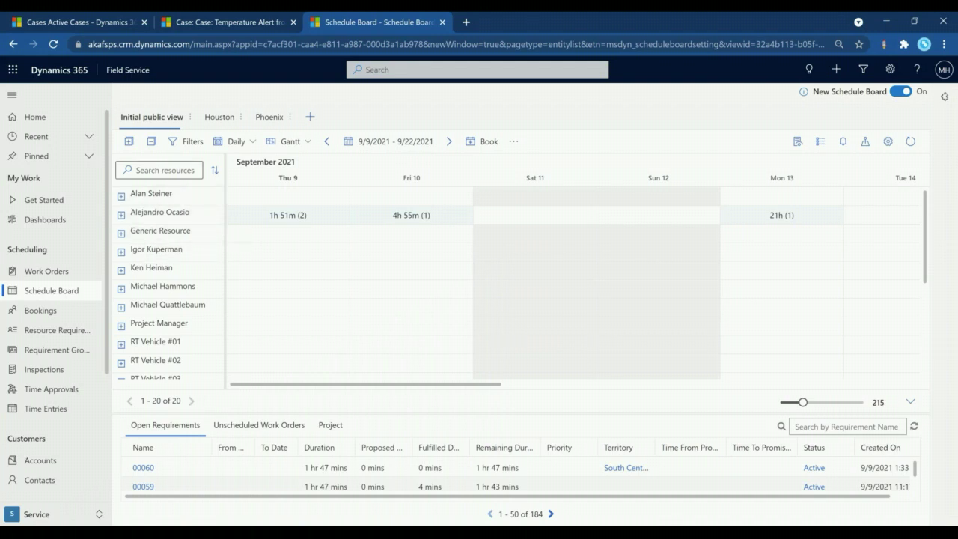
click(187, 143)
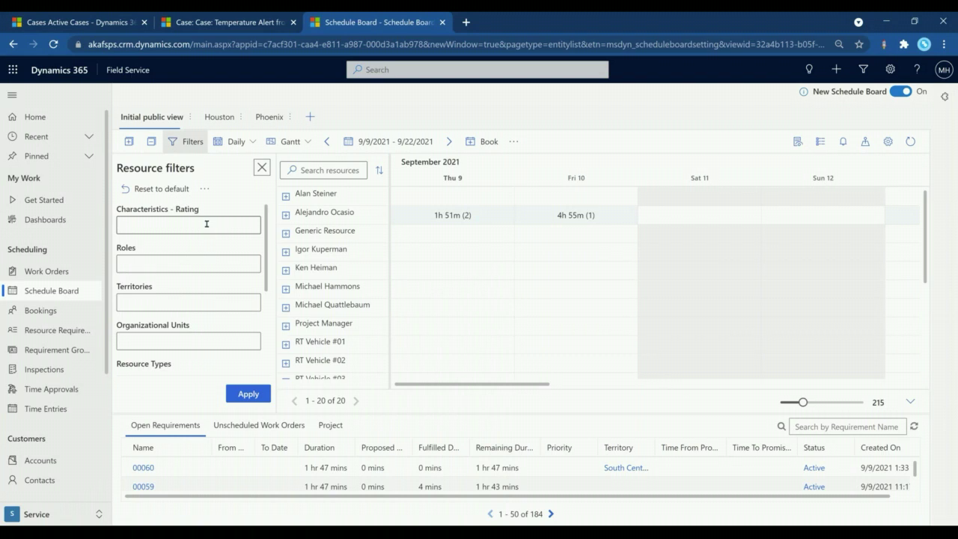
click(207, 224)
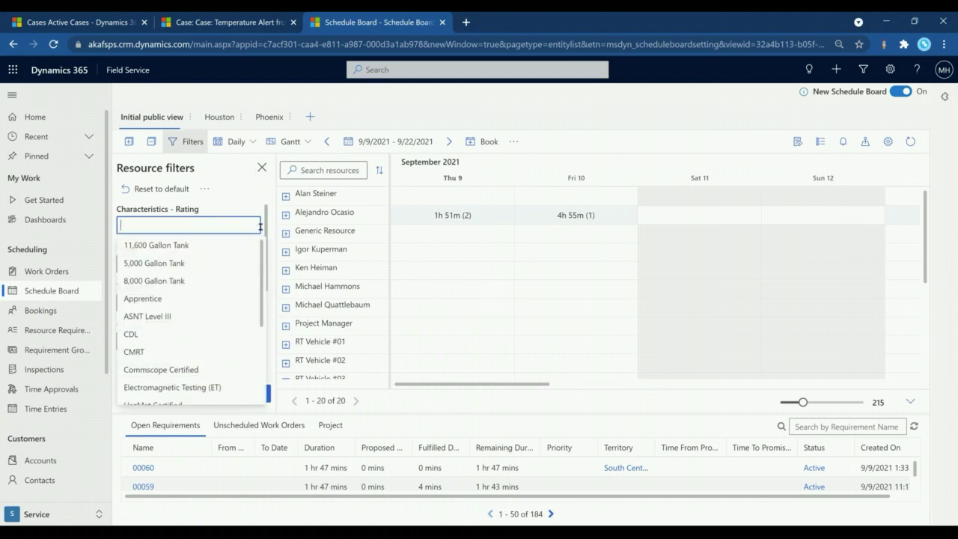
click(268, 272)
scroll(268, 272, down, 1)
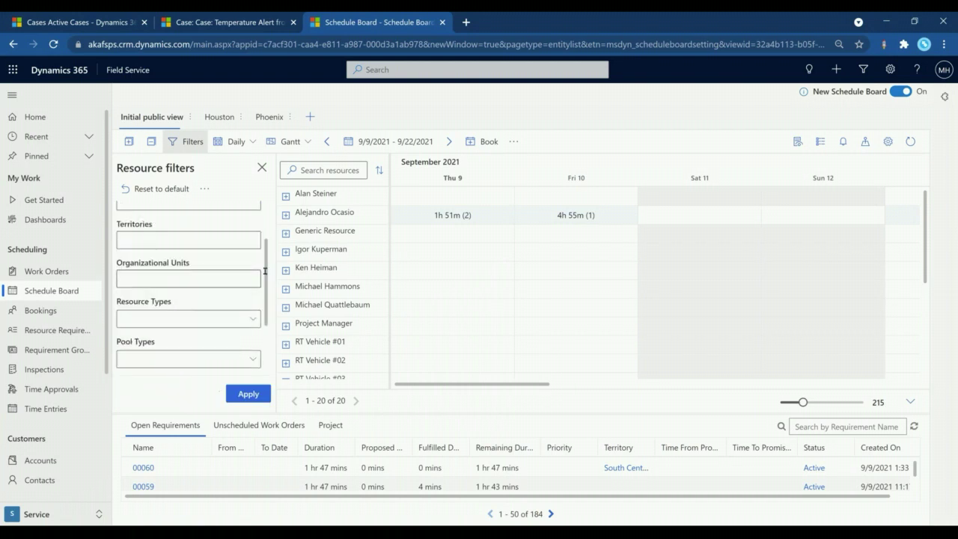
scroll(247, 239, up, 2)
Step: Filter the schedule board resources by the CMRT characteristic with a Good rating
click(250, 224)
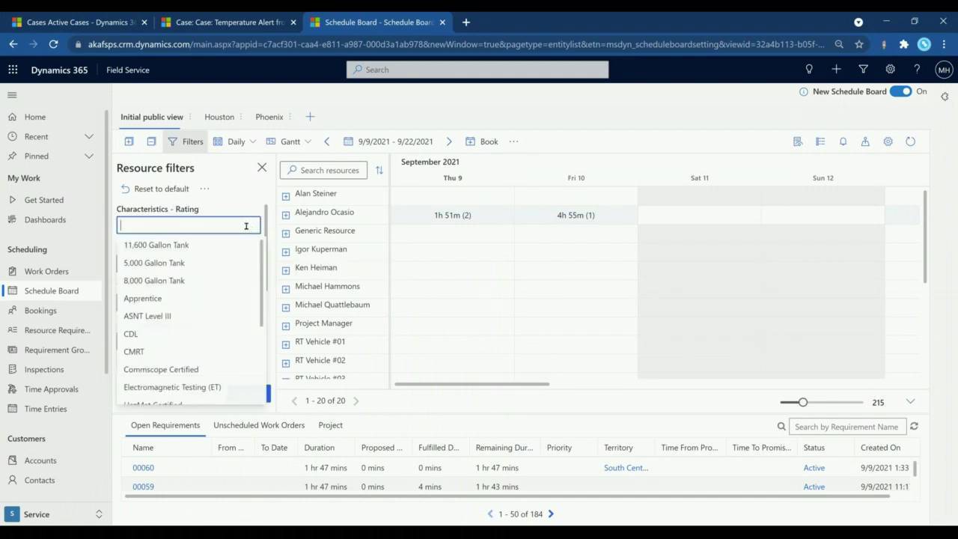
scroll(191, 322, down, 1)
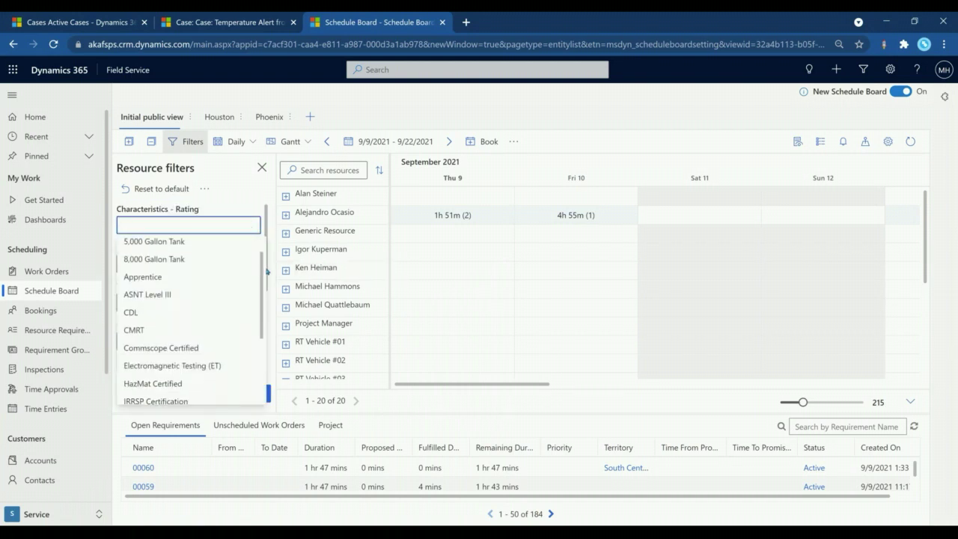
click(150, 328)
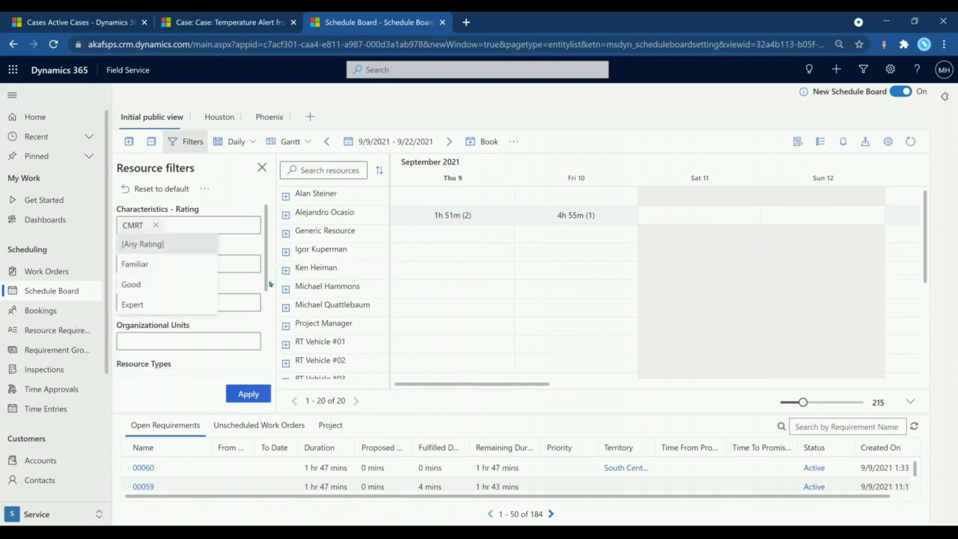
click(155, 290)
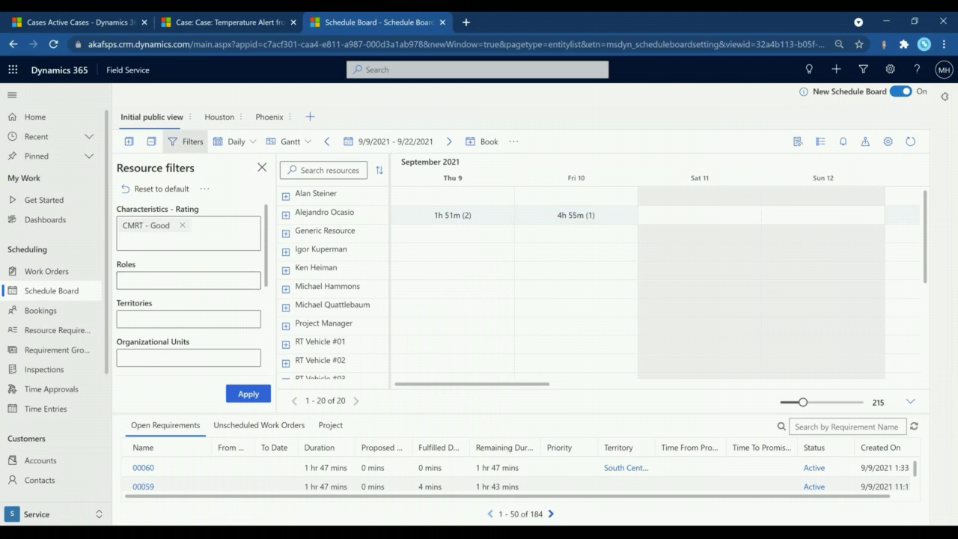
click(249, 395)
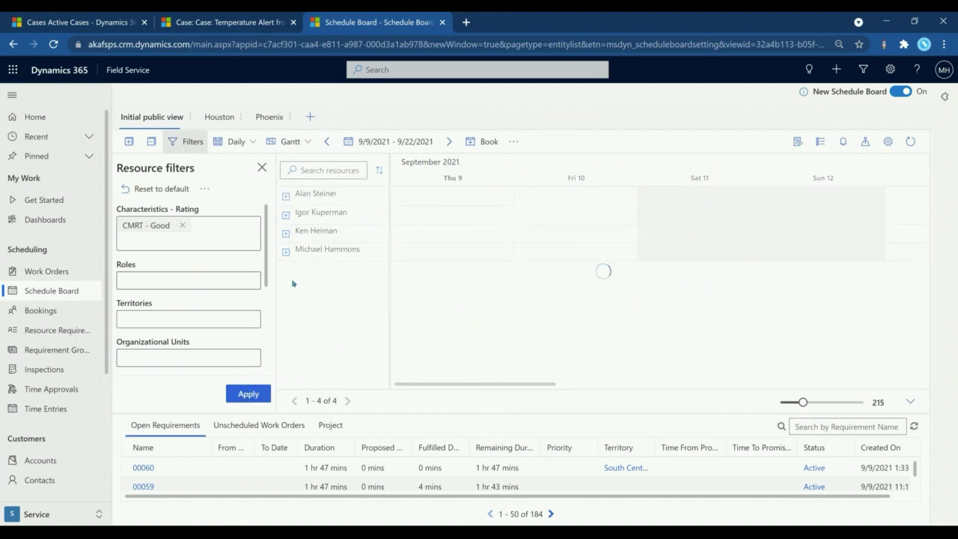
Step: Set the resource characteristic filter to IRRSP Certification with a Good rating only and apply it
click(182, 225)
drag(264, 255, 271, 304)
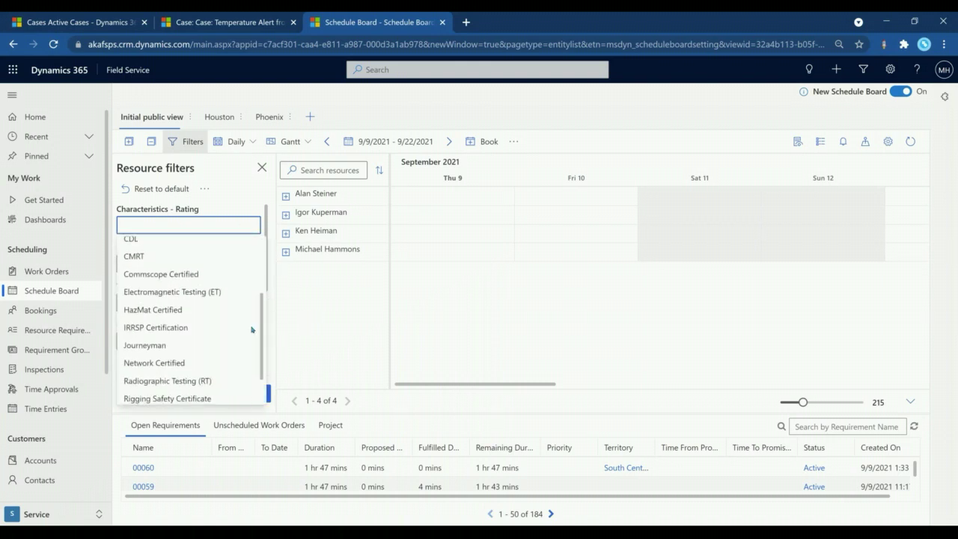
click(154, 329)
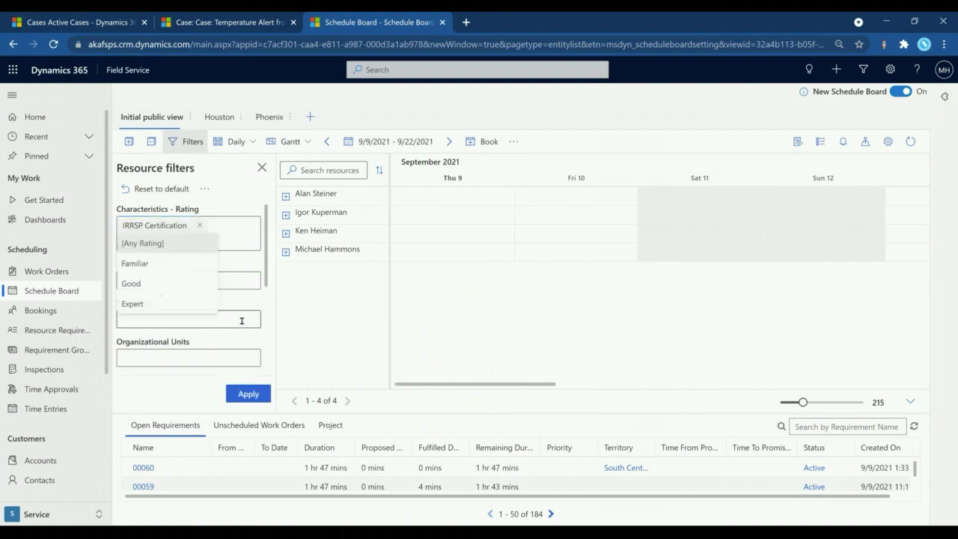
click(131, 283)
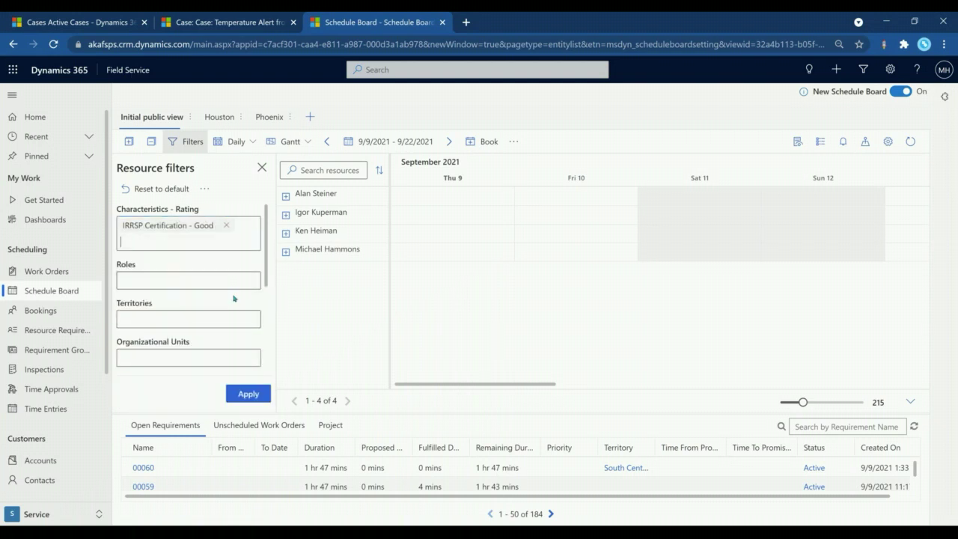
click(255, 394)
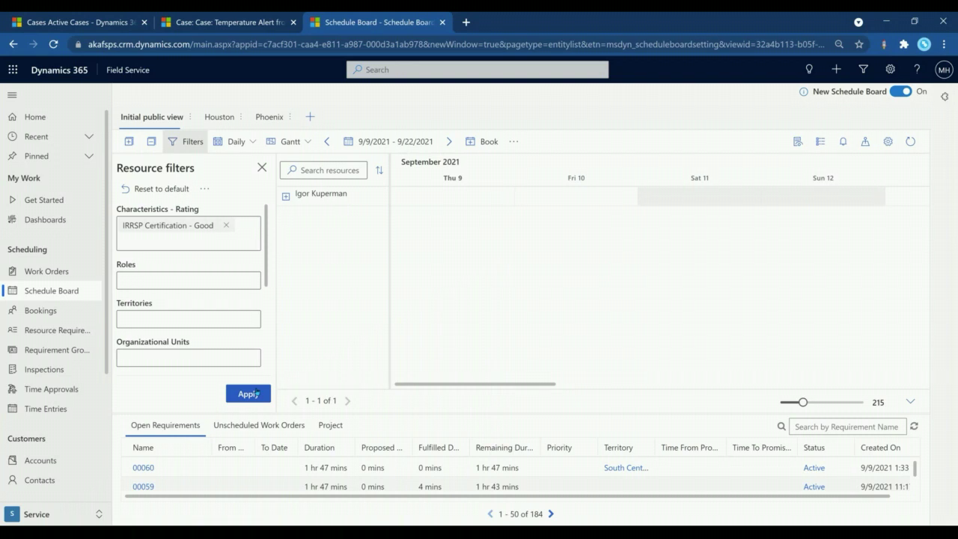
Step: Examine the available options of the Roles, Territories and Organizational Units resource filters
click(203, 278)
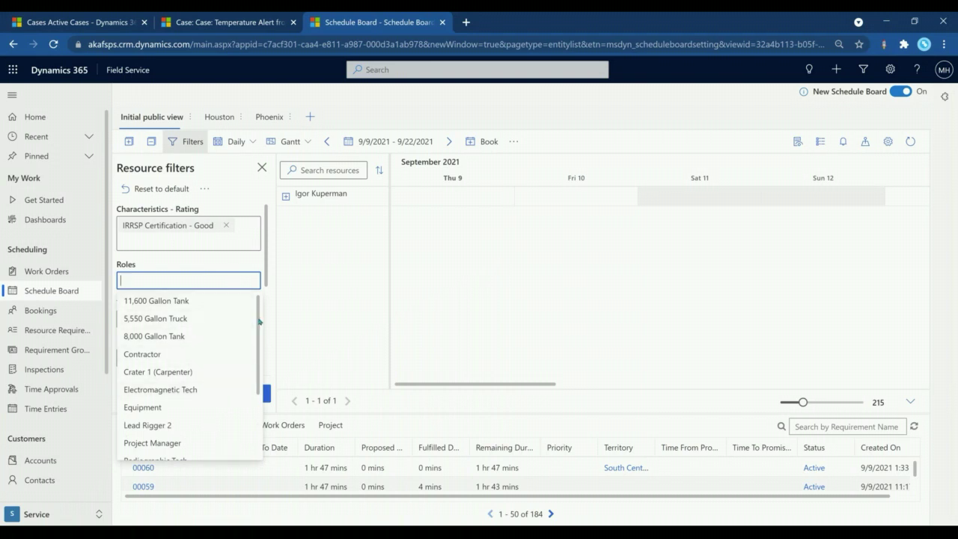
scroll(255, 284, down, 1)
click(229, 287)
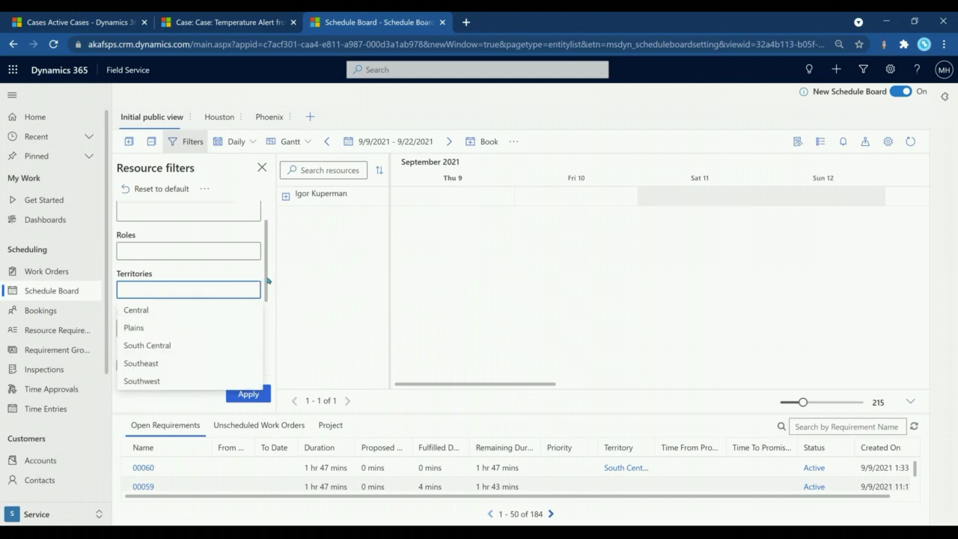
scroll(264, 286, down, 1)
click(207, 301)
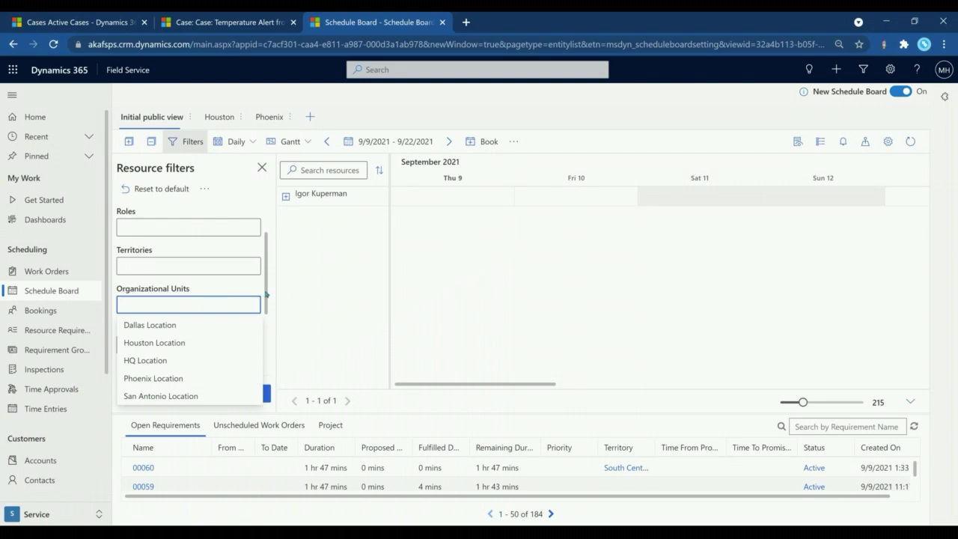
scroll(268, 300, down, 2)
scroll(269, 315, up, 4)
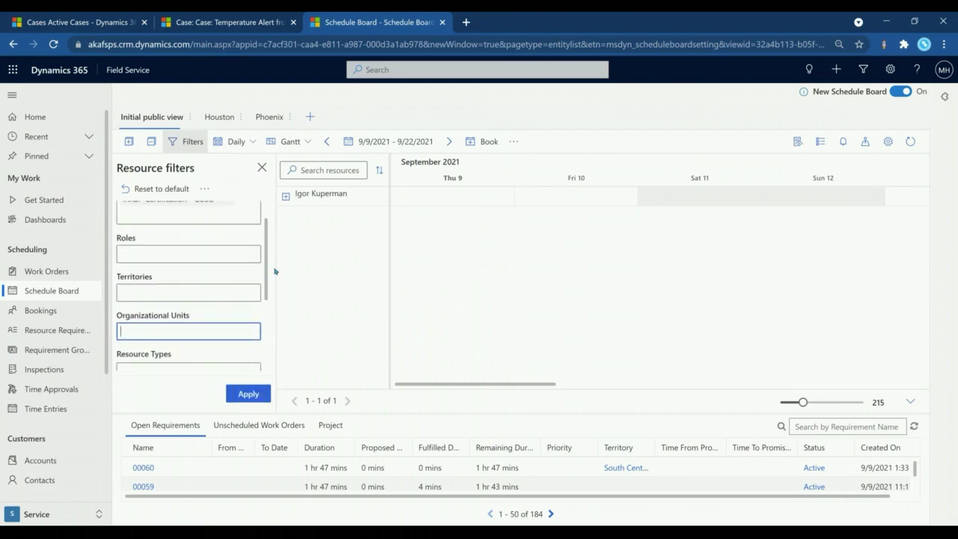
Step: Clear the characteristic rating filter and apply the resource filters to list all resources again
click(226, 224)
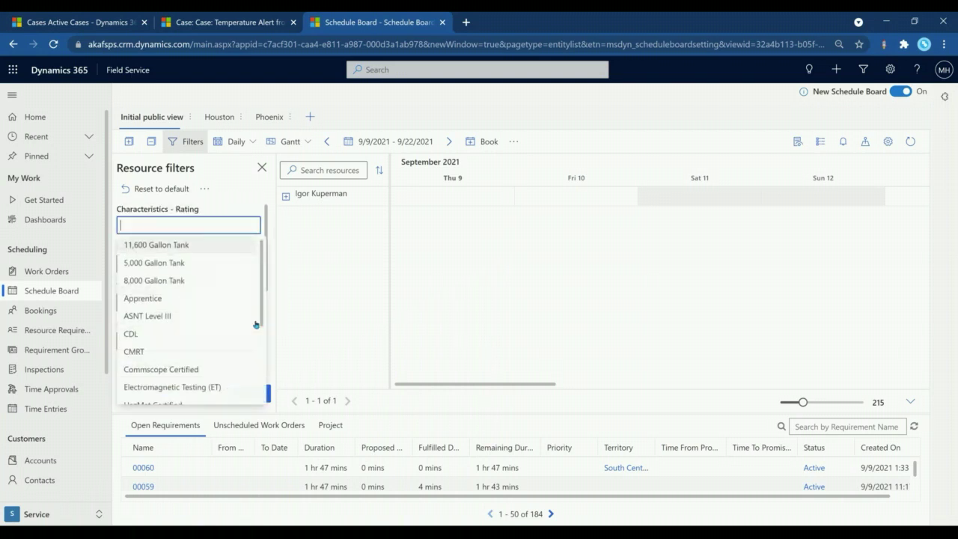
click(263, 379)
click(251, 393)
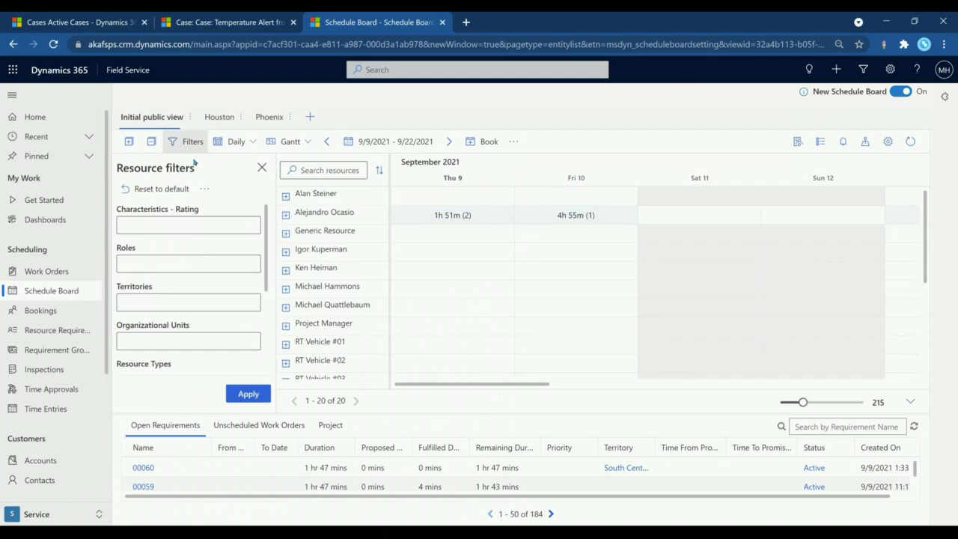
Step: Turn off the new schedule board, show the map view and inspect its pins across the southern United States
click(901, 92)
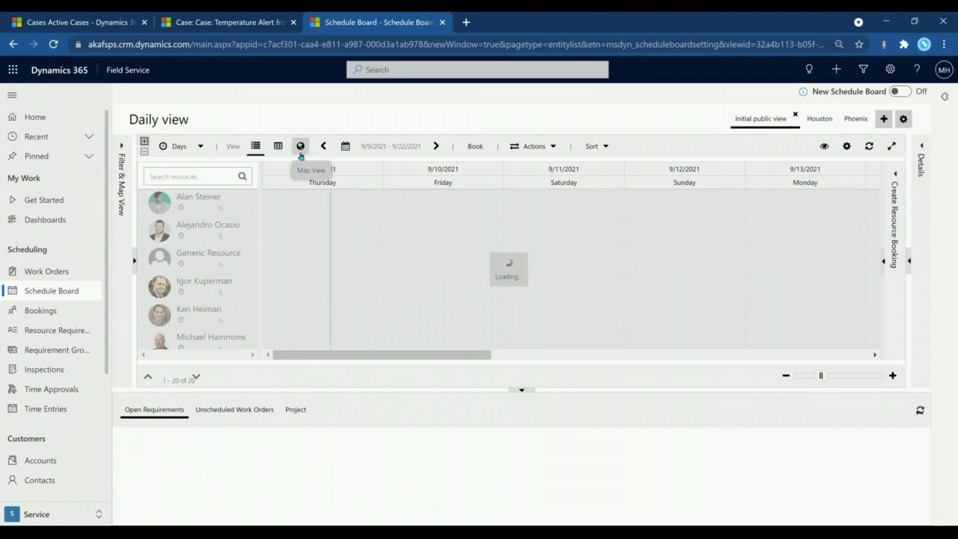
click(300, 146)
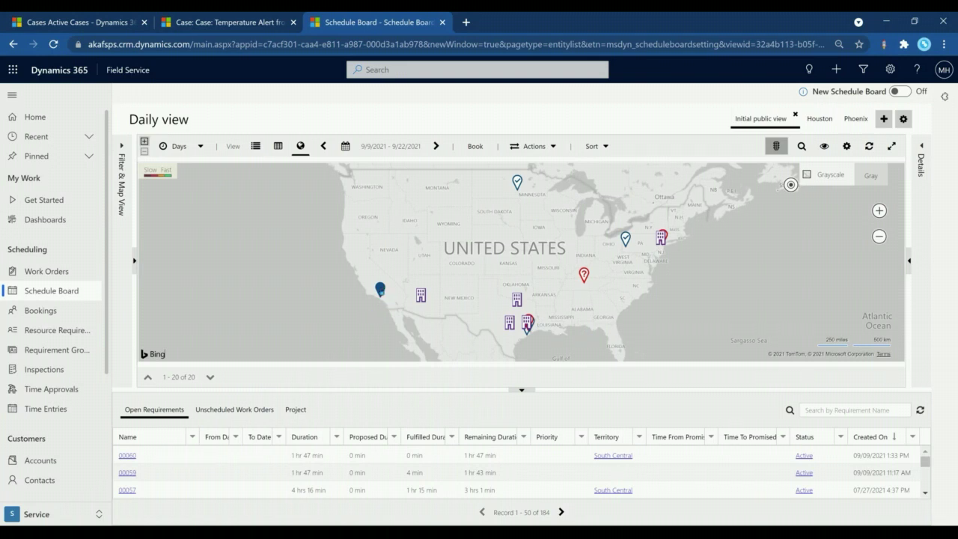
click(380, 289)
click(378, 287)
click(420, 297)
click(527, 324)
Step: View the booking details of the Lake Jackson pin and the pin east of Houston on the map
scroll(528, 327, up, 5)
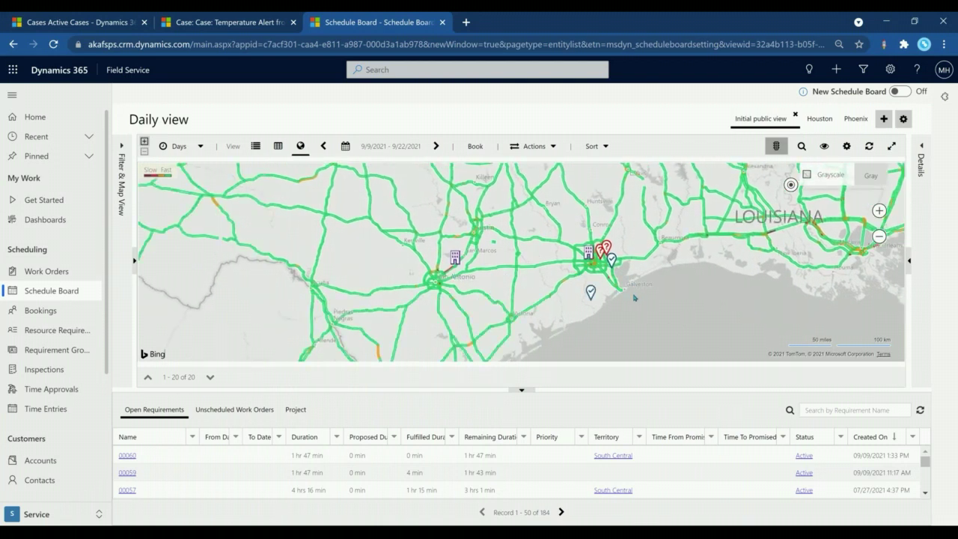
scroll(634, 298, up, 2)
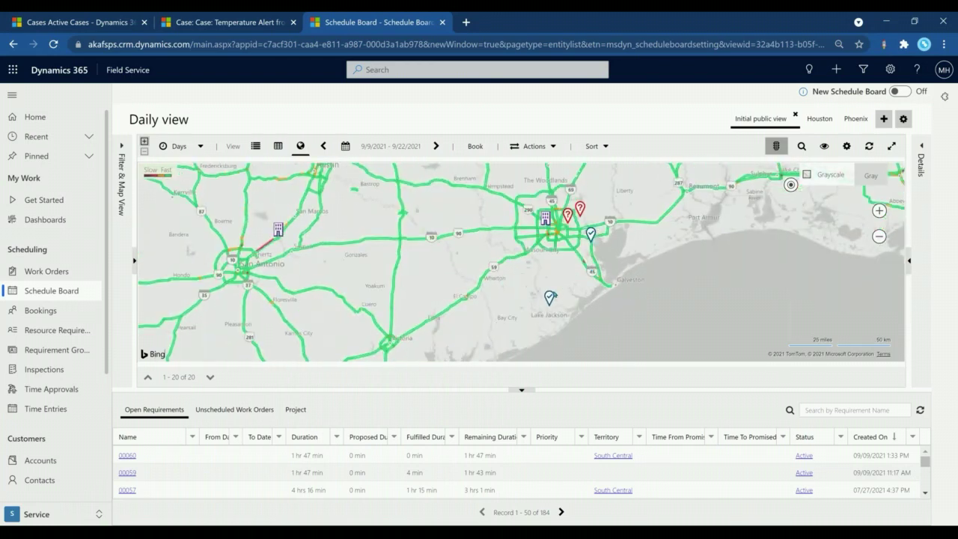
click(549, 297)
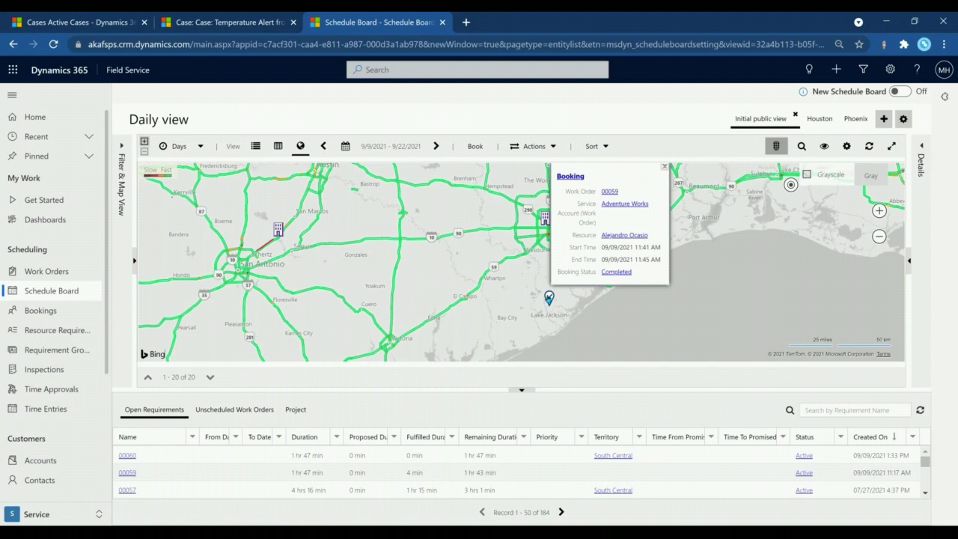
click(571, 298)
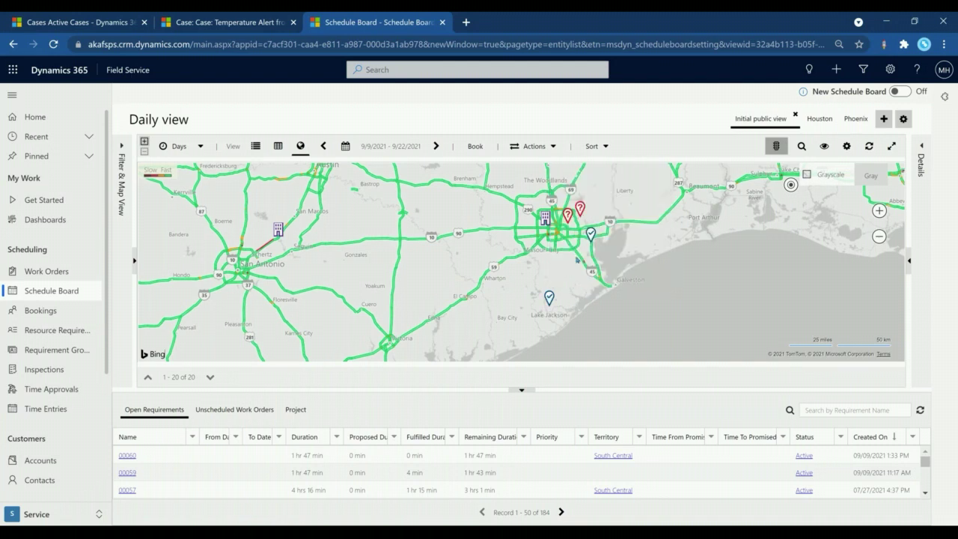
click(591, 234)
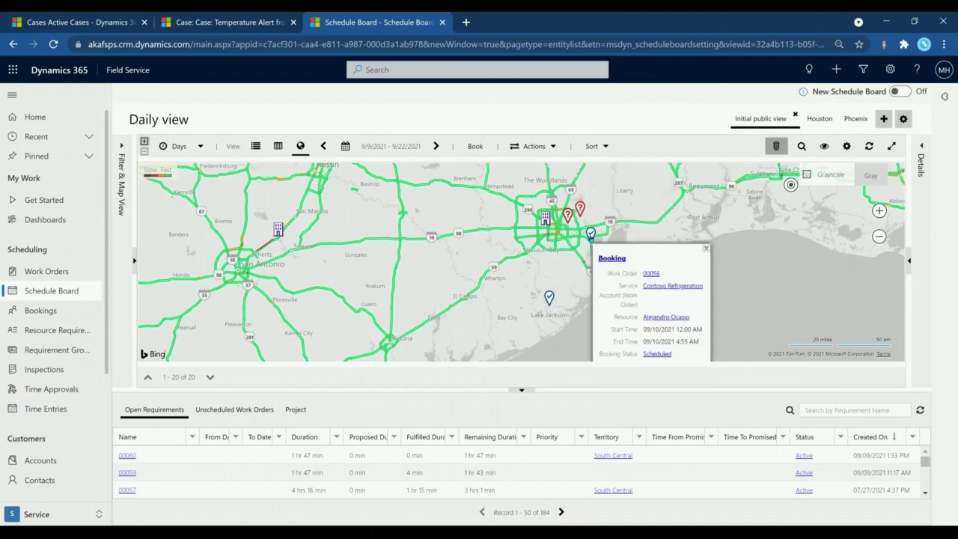
click(731, 272)
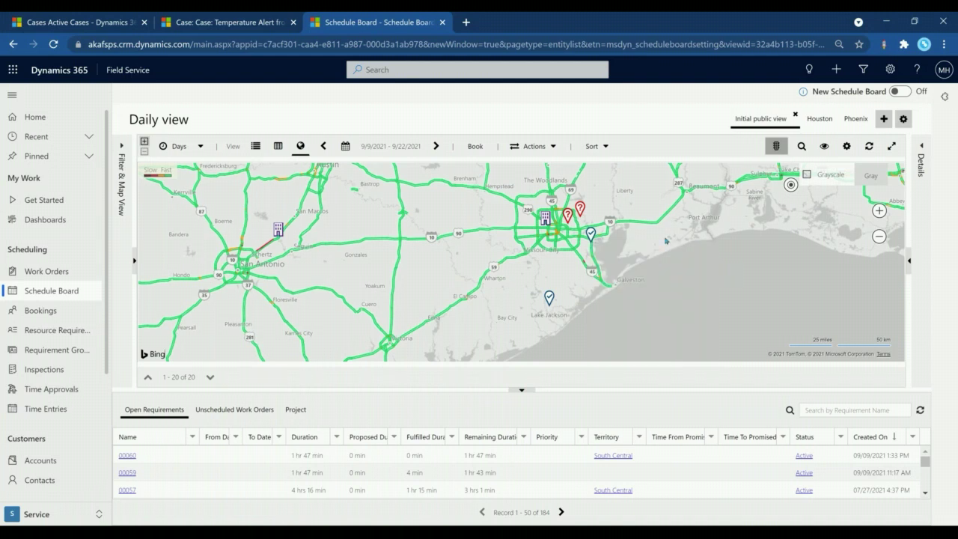
Step: View the requirement details of the two unscheduled work pins in the Houston area
click(580, 209)
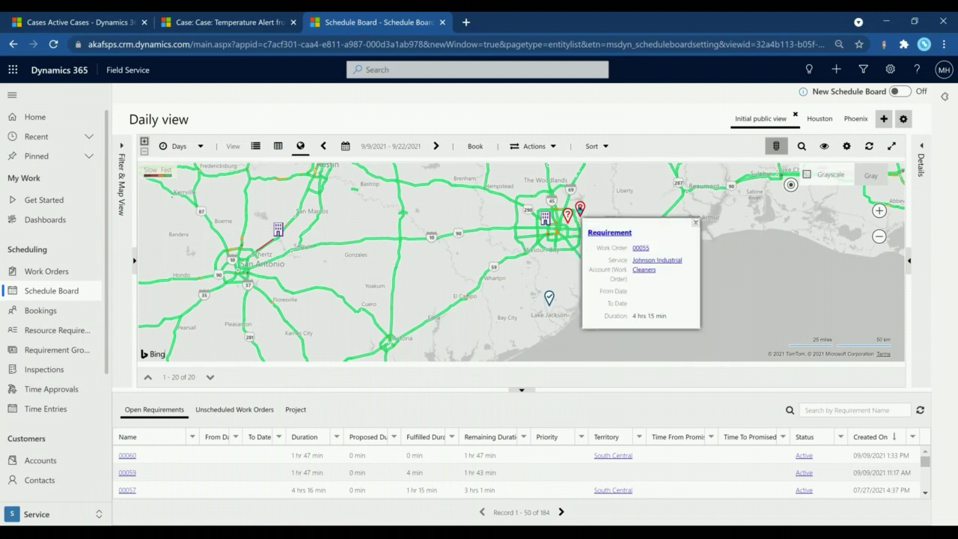
click(568, 216)
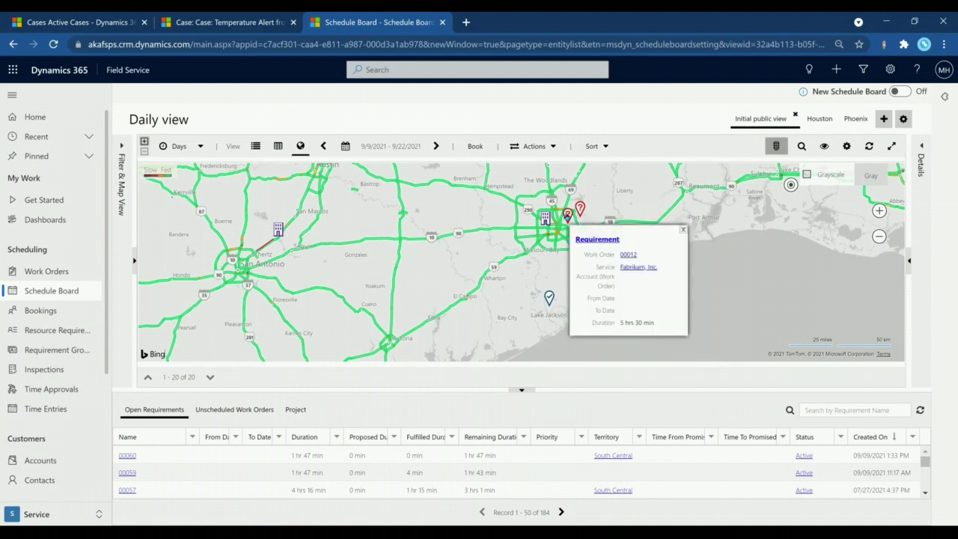
click(697, 250)
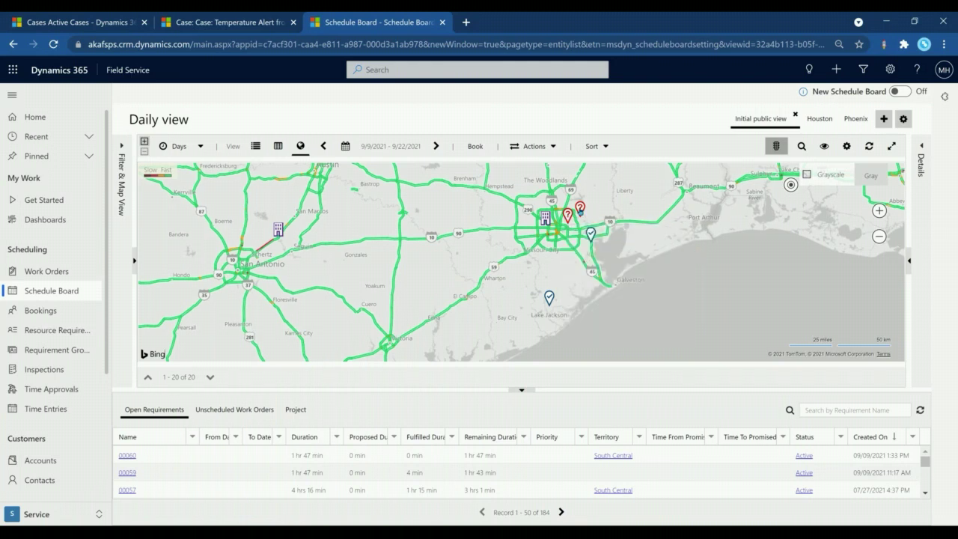
click(581, 209)
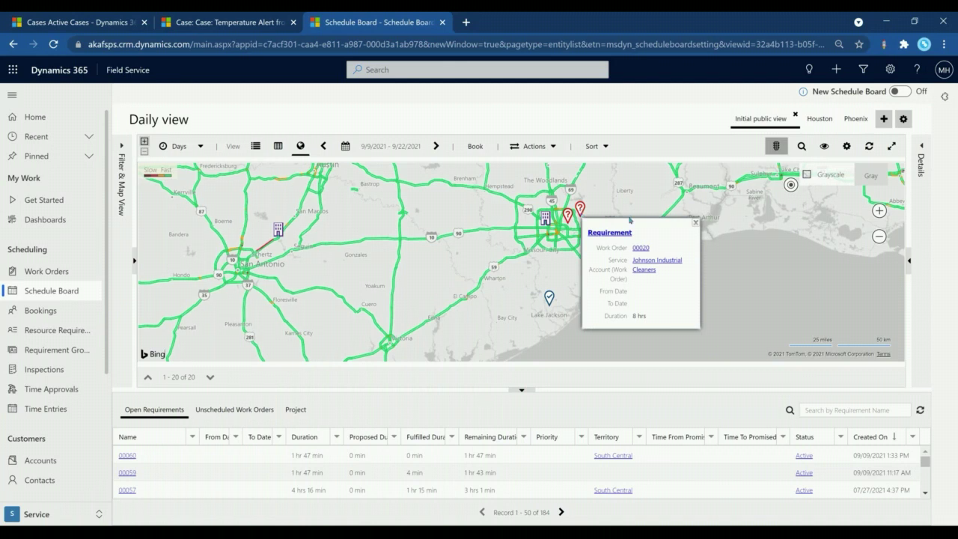
click(615, 217)
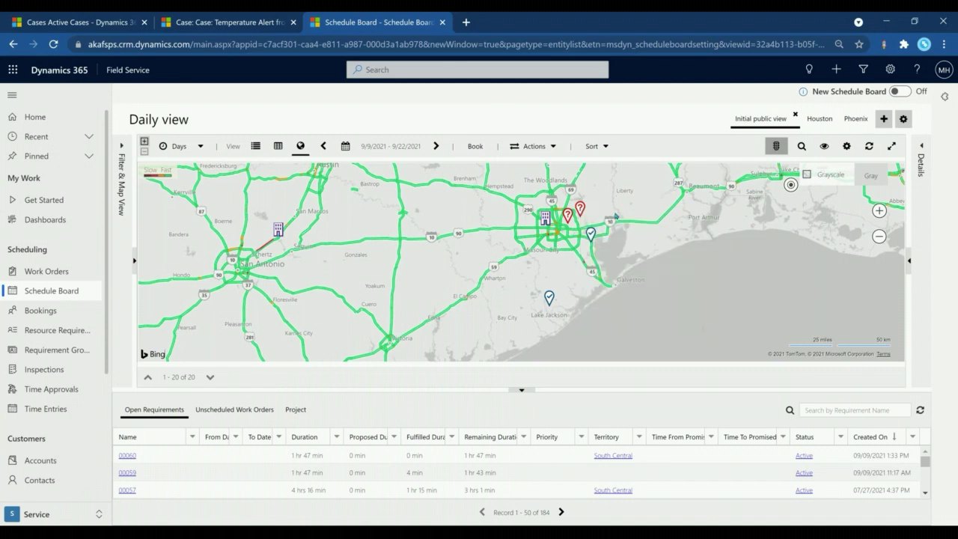
Step: Return to the new schedule board and book the first open requirement to the second listed resource on Thu Sep 09 2021 as Scheduled
click(900, 92)
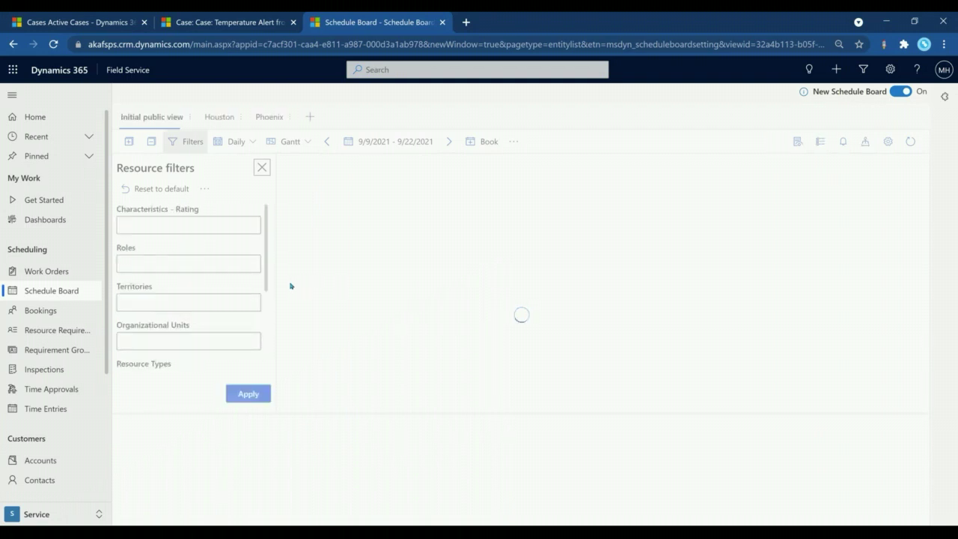
click(261, 170)
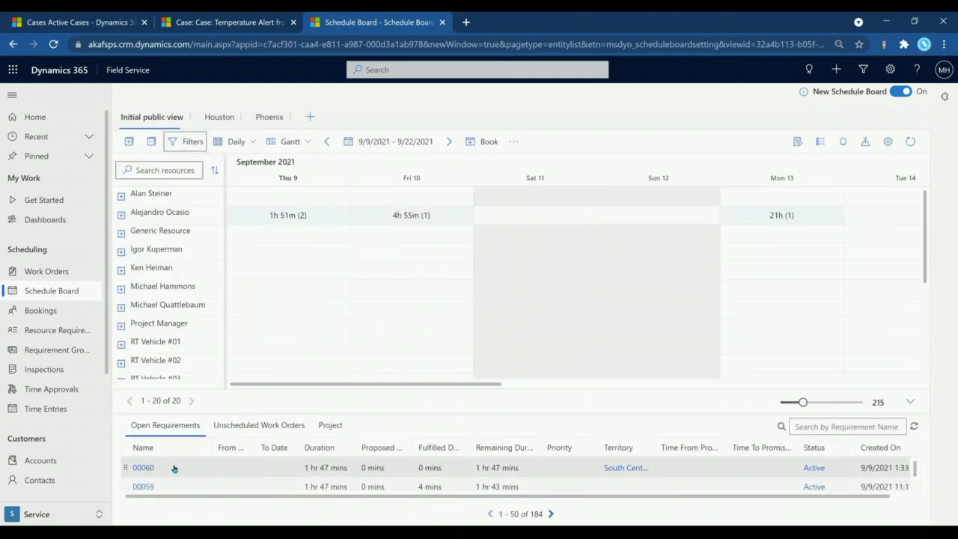
drag(174, 468, 271, 218)
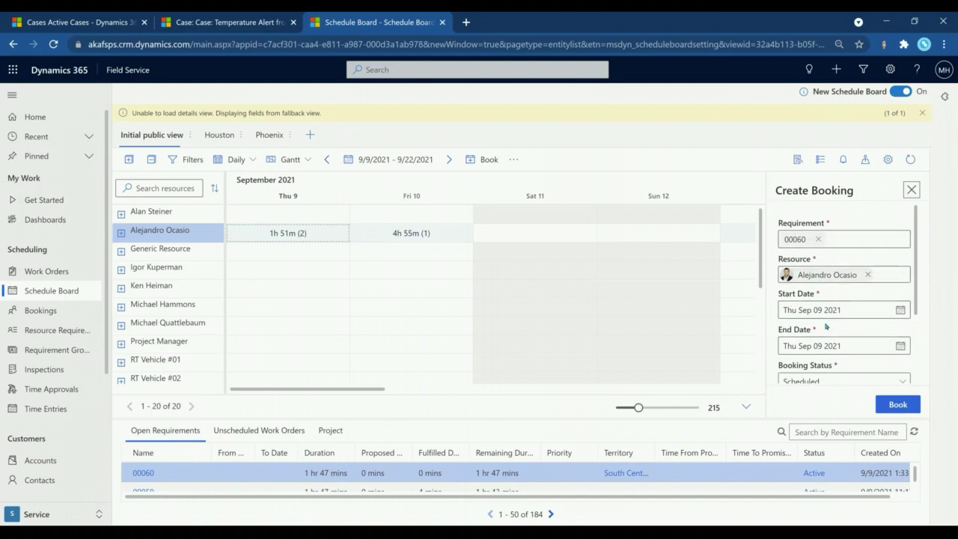
scroll(803, 327, down, 1)
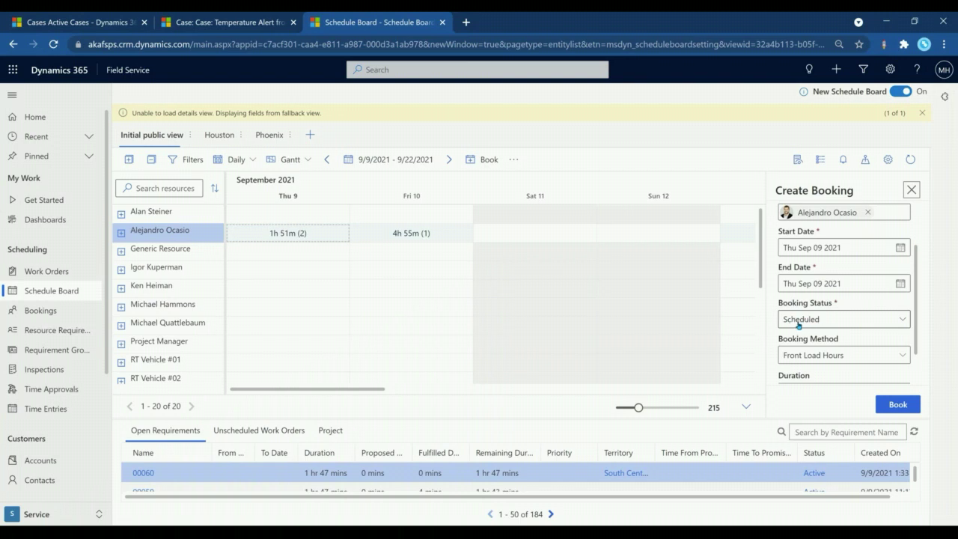
click(898, 405)
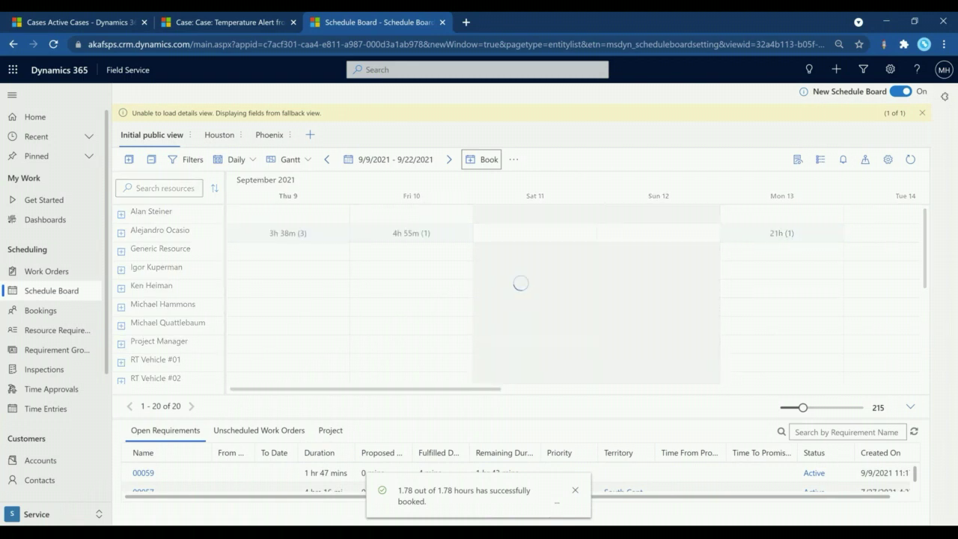
Step: Expand the booked resource's row and examine its individual bookings on Thursday and Friday
click(121, 234)
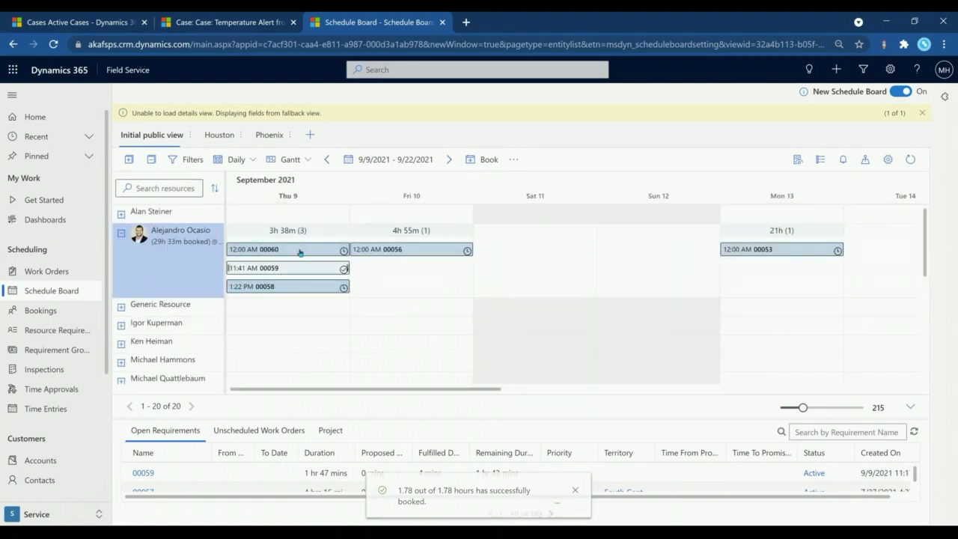
click(307, 285)
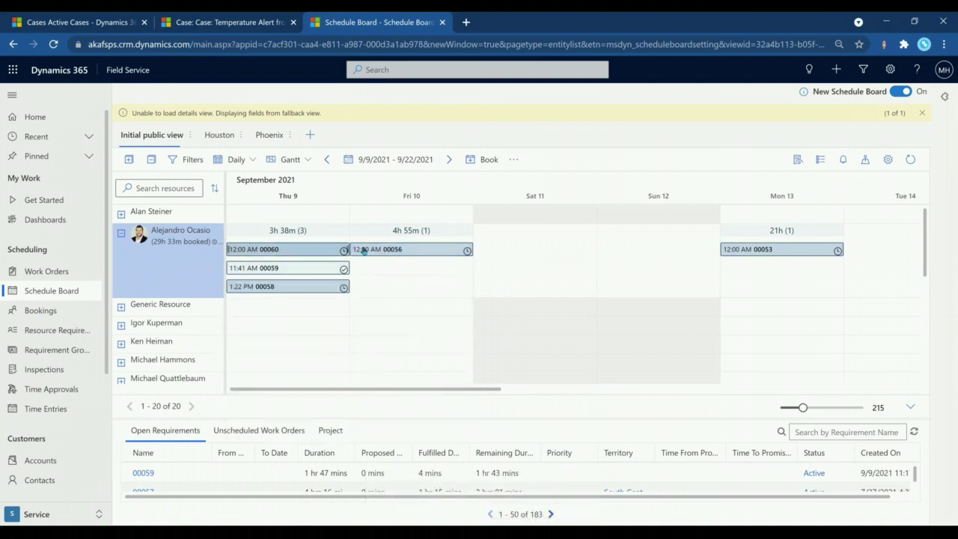
mouse_move(352, 250)
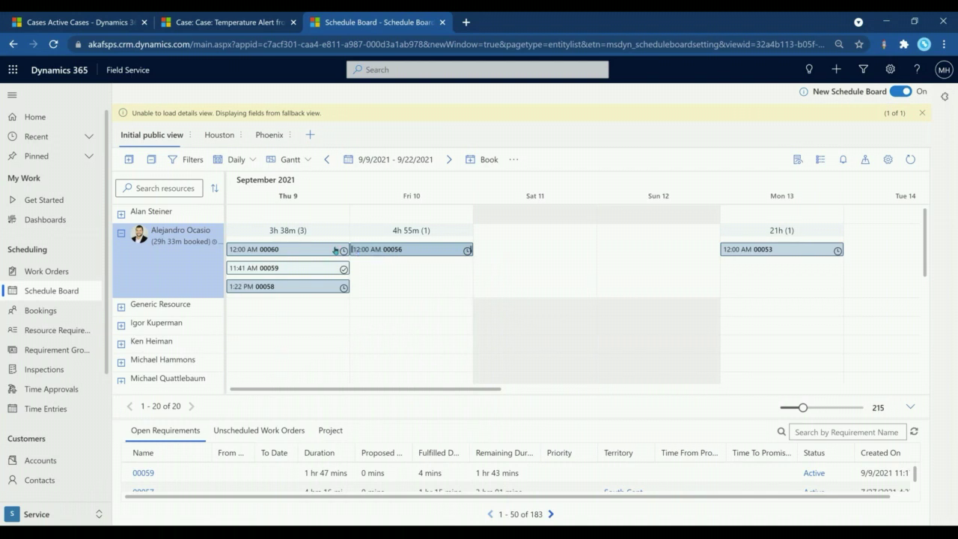
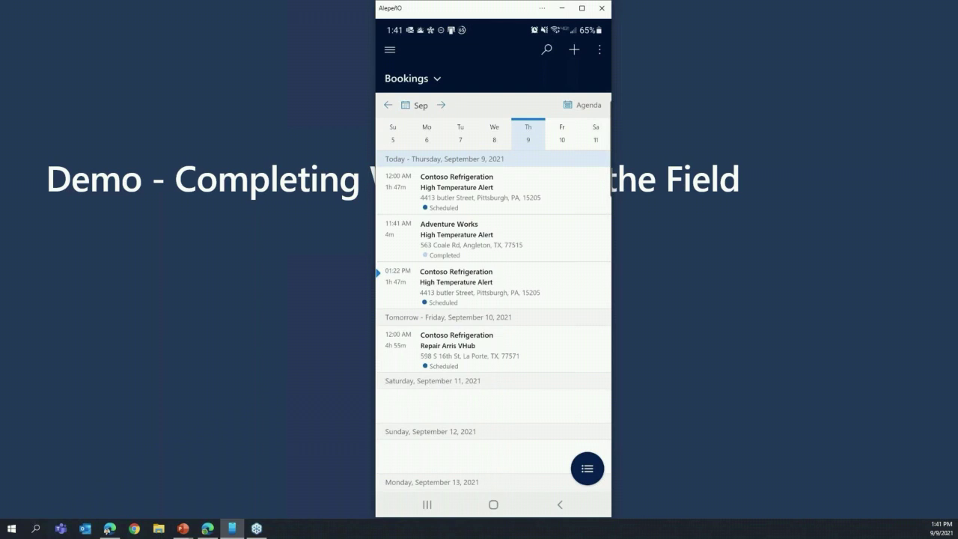
Step: In the Field Service mobile app, open today's 01:22 PM Contoso Refrigeration booking and save its status as Traveling
scroll(493, 322, up, 1)
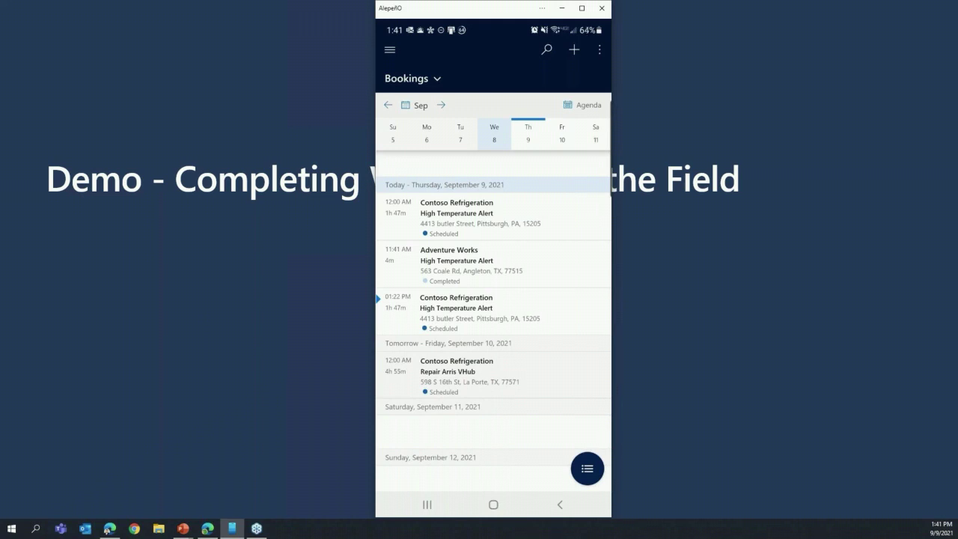
click(479, 307)
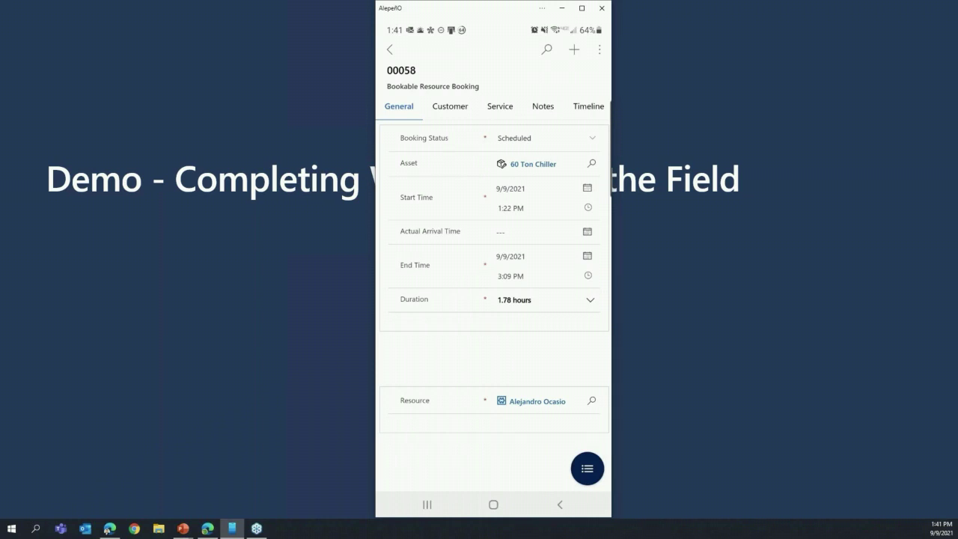
click(546, 138)
click(513, 179)
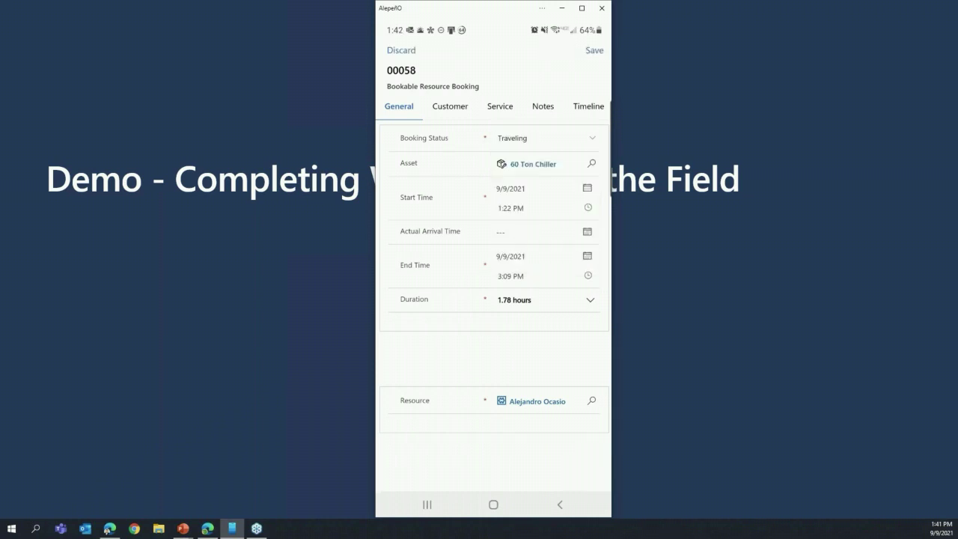
click(594, 50)
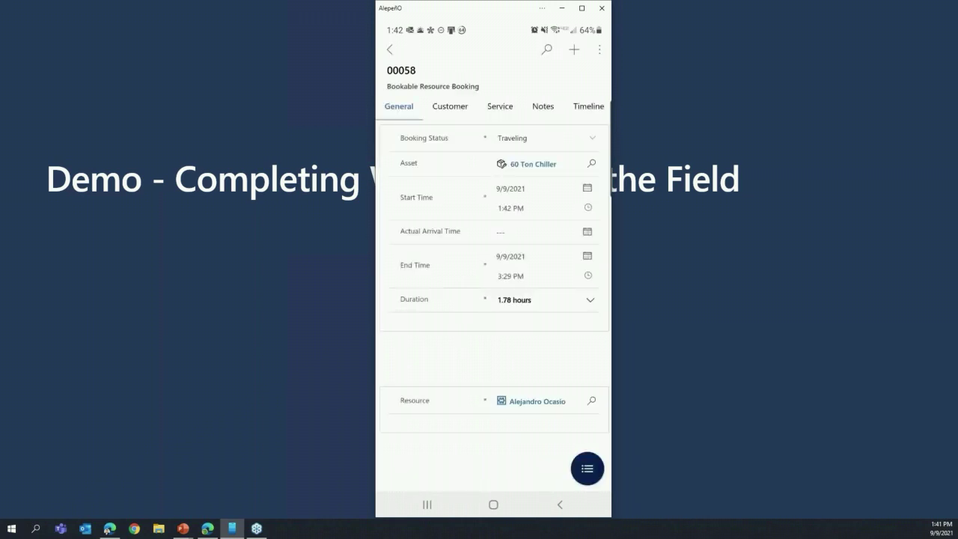
Step: Check the booking's customer address and map, and save the booking status as In Progress
click(450, 106)
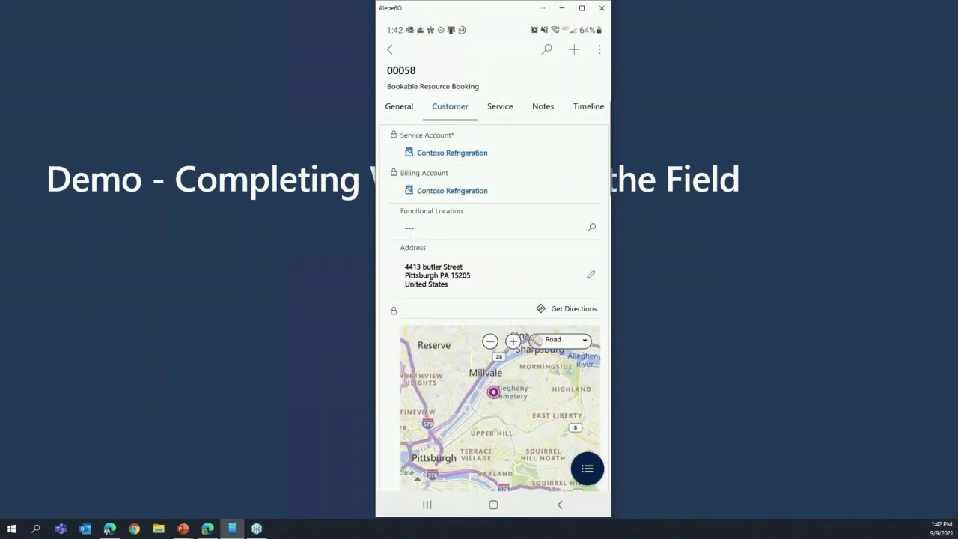
click(399, 107)
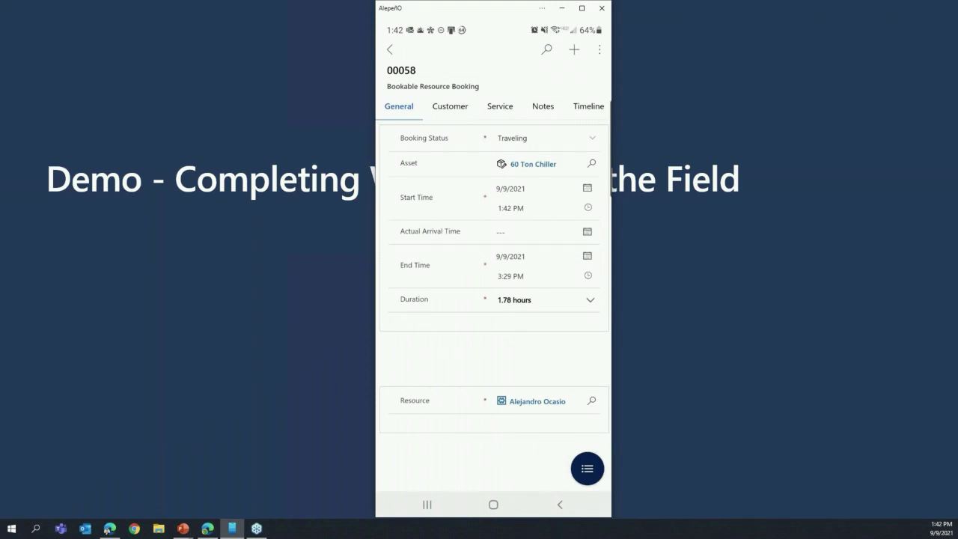
click(545, 137)
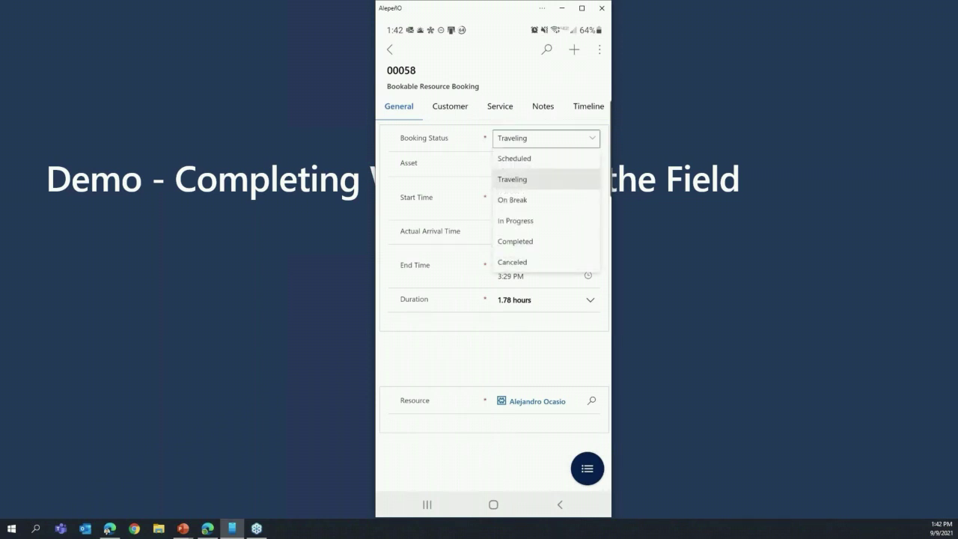
click(516, 221)
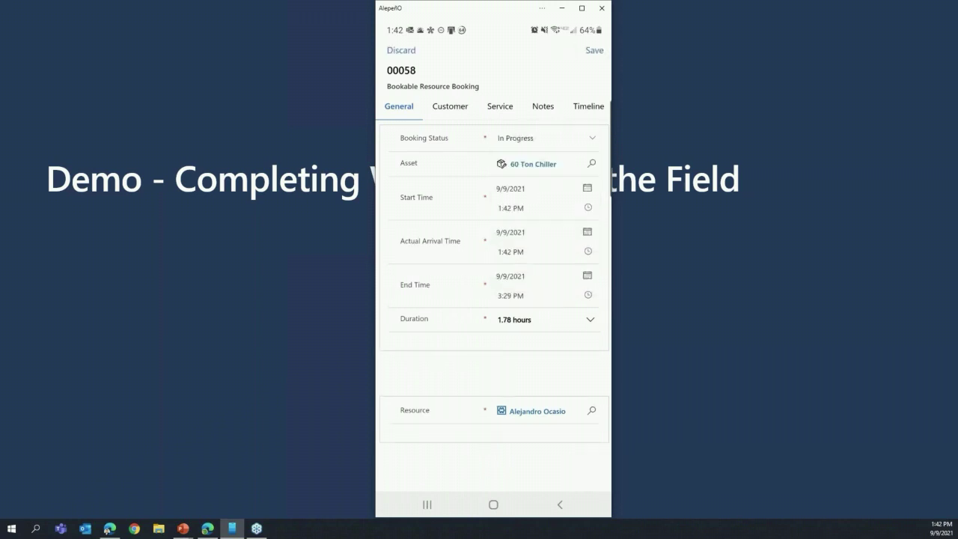
click(594, 50)
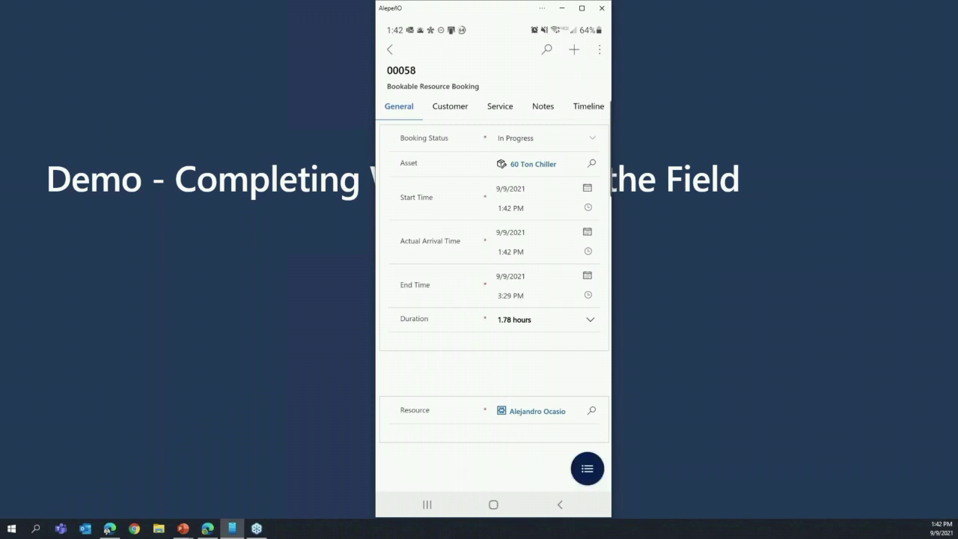
Step: View the booking's service tasks, launch Remote Assist from the booking and post the call to the Contoso Refrigeration booking
click(500, 106)
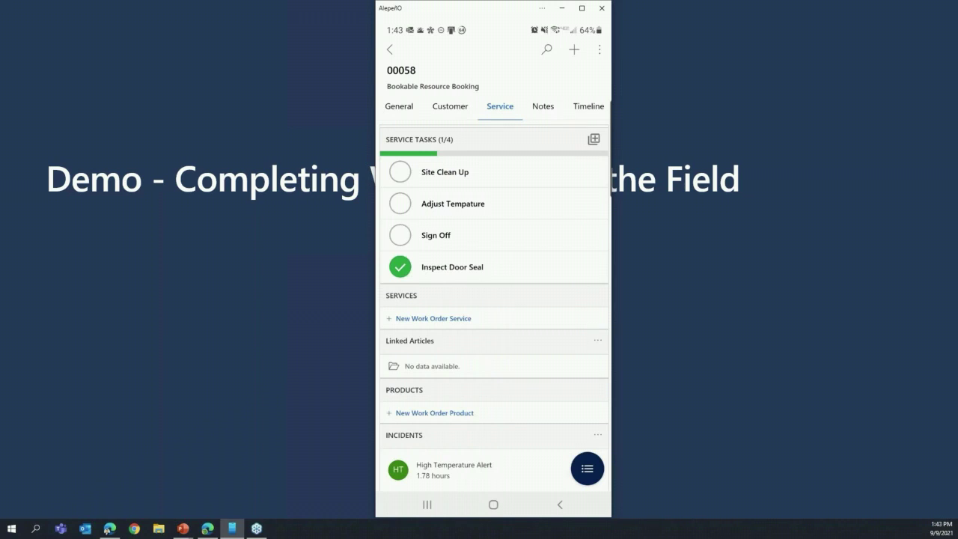
click(587, 469)
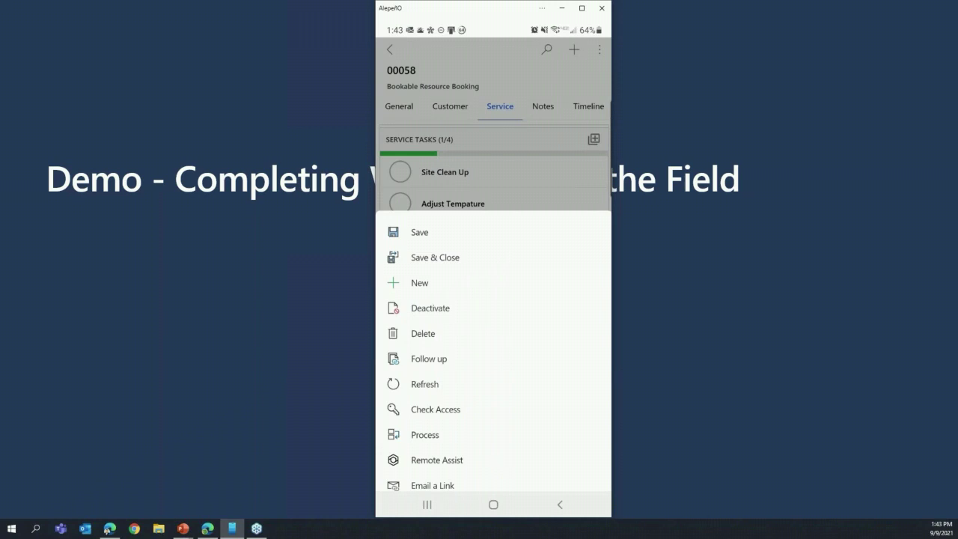
scroll(494, 352, down, 2)
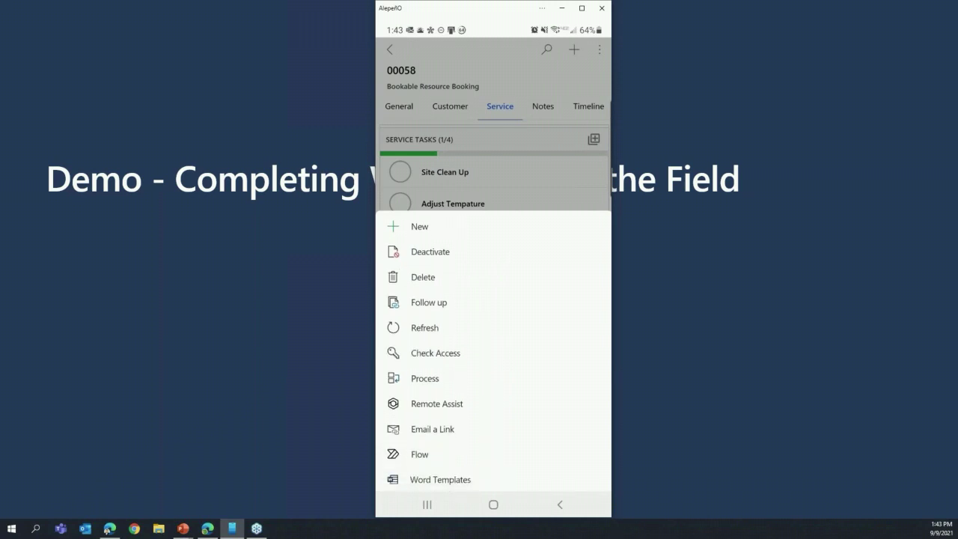
click(436, 405)
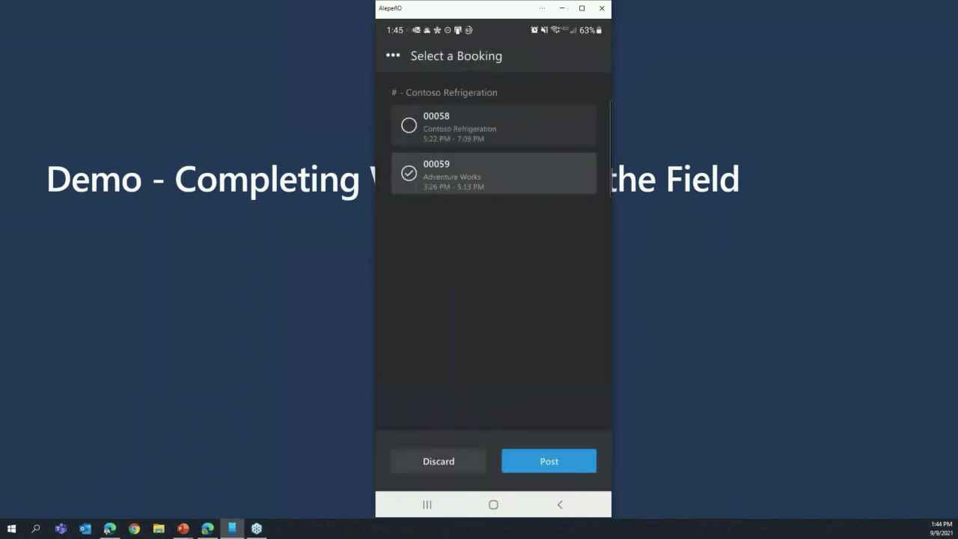
click(409, 125)
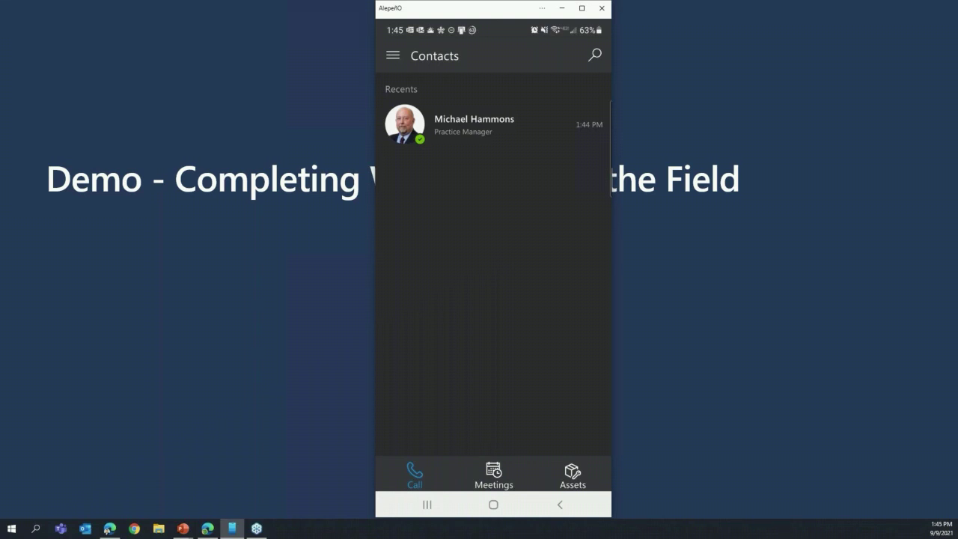
Step: Return to the booking in the Field Service mobile app and mark the Adjust Tempature and Site Clean Up service tasks complete
click(427, 504)
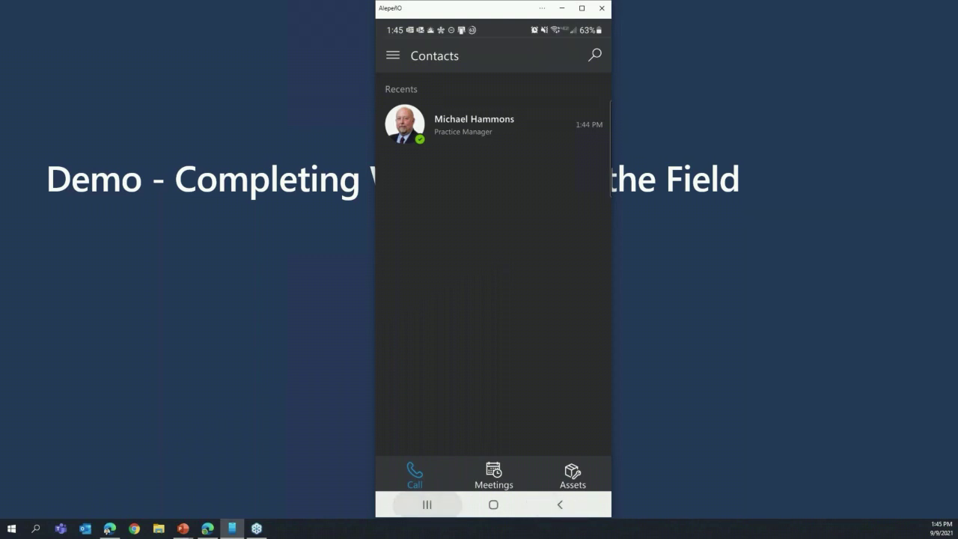
click(492, 247)
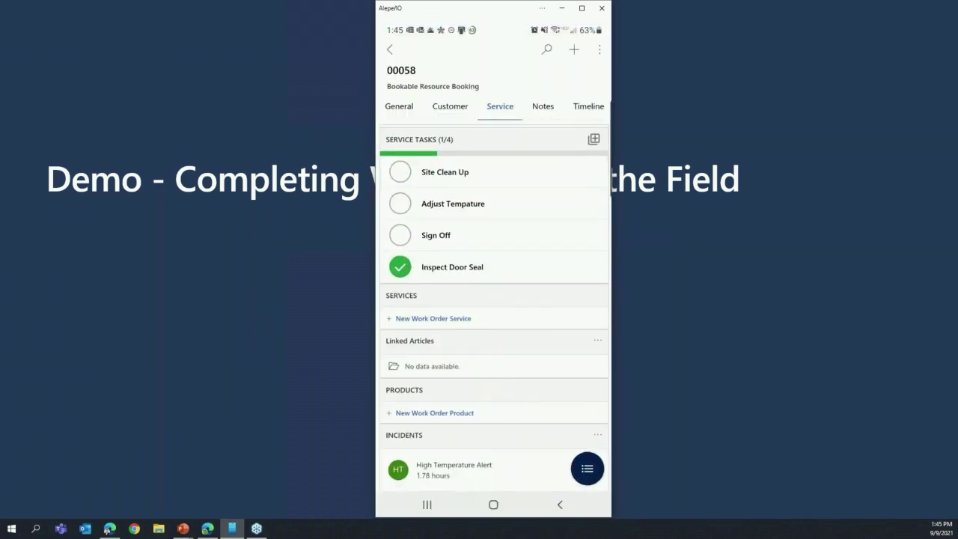
click(400, 202)
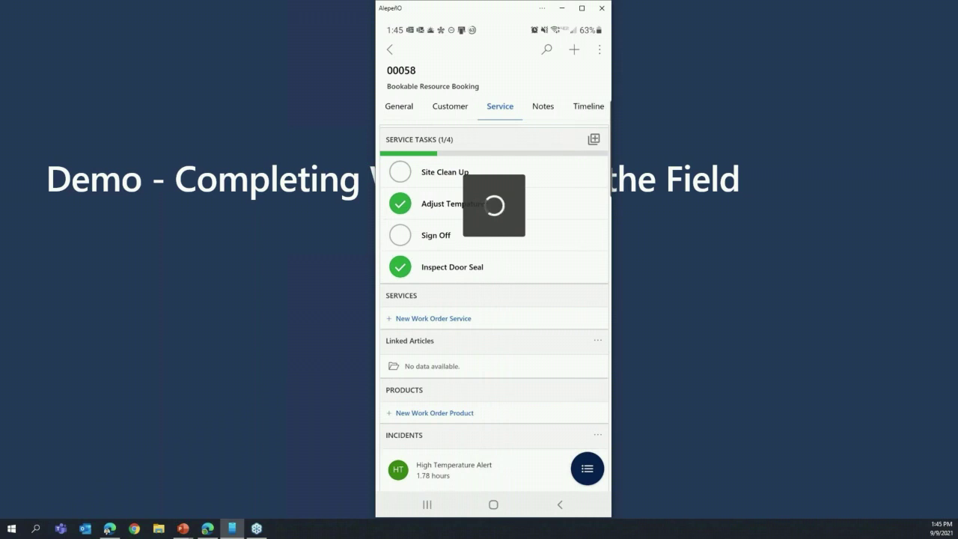
click(400, 172)
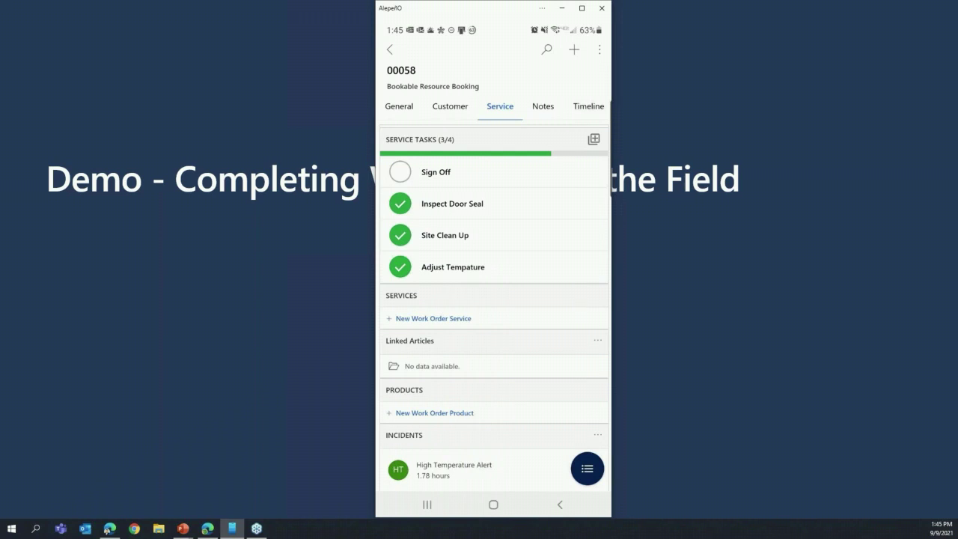
Step: Draw a handwritten signature in the Signature field of the booking's notes
click(542, 105)
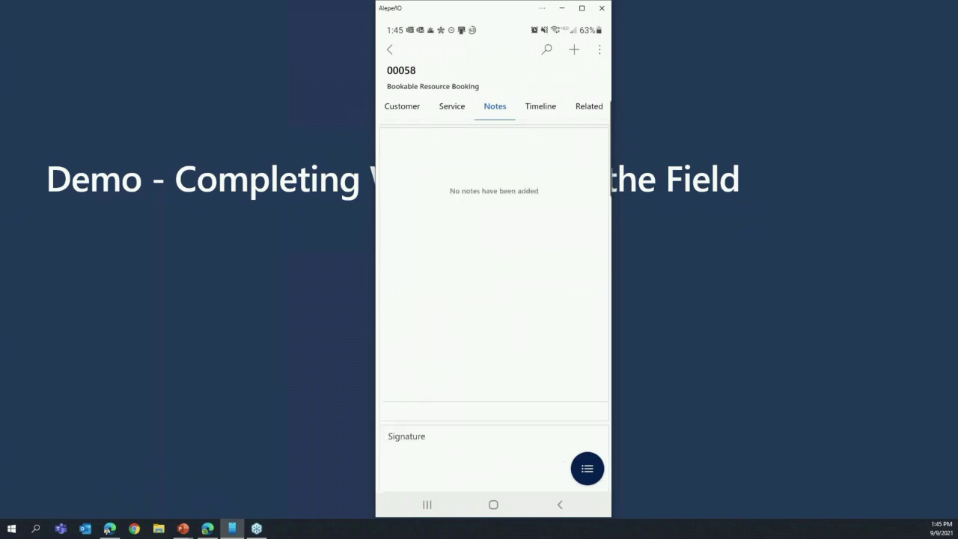
scroll(494, 299, down, 5)
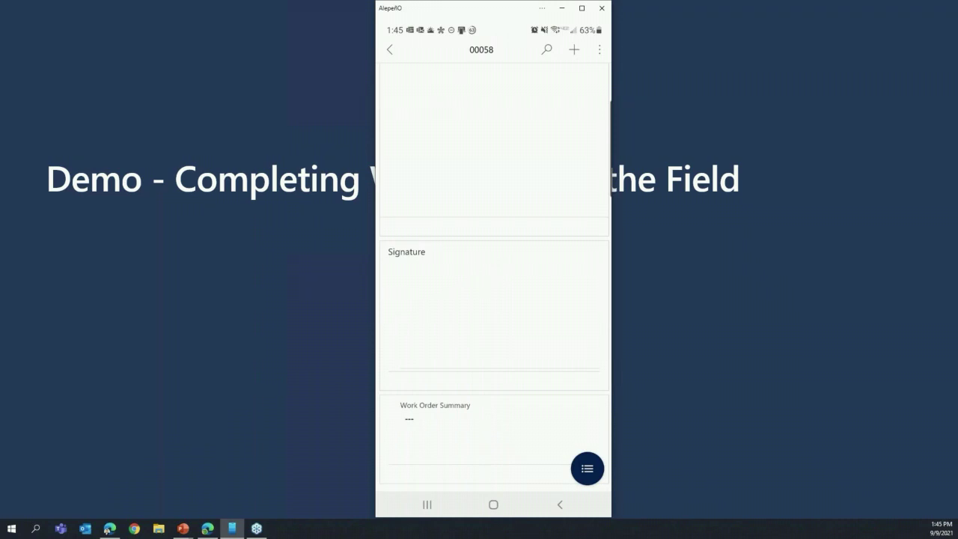
mouse_move(401, 331)
mouse_down()
mouse_move(500, 267)
mouse_move(576, 301)
mouse_move(600, 285)
mouse_up()
click(590, 387)
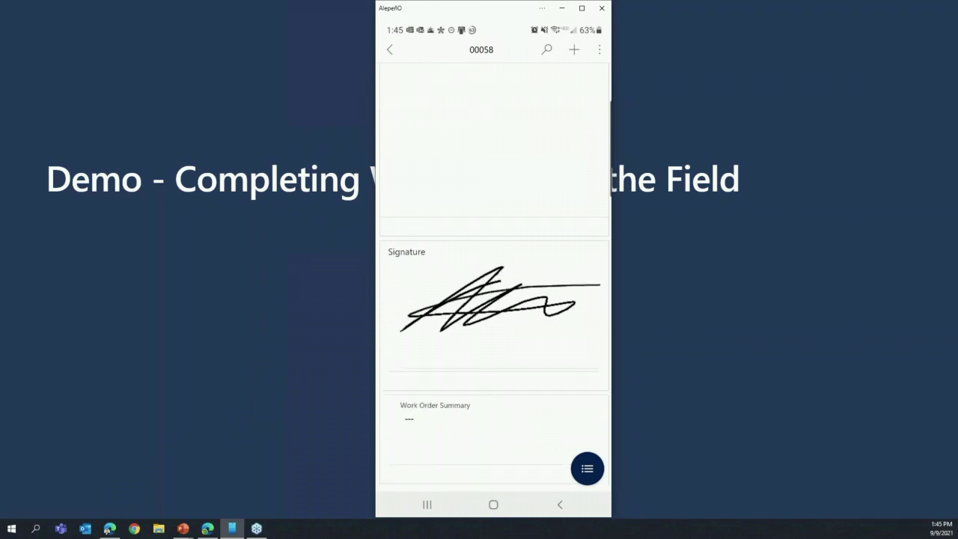
Step: Enter "Need to follow up" as the booking's Work Order Summary
click(494, 430)
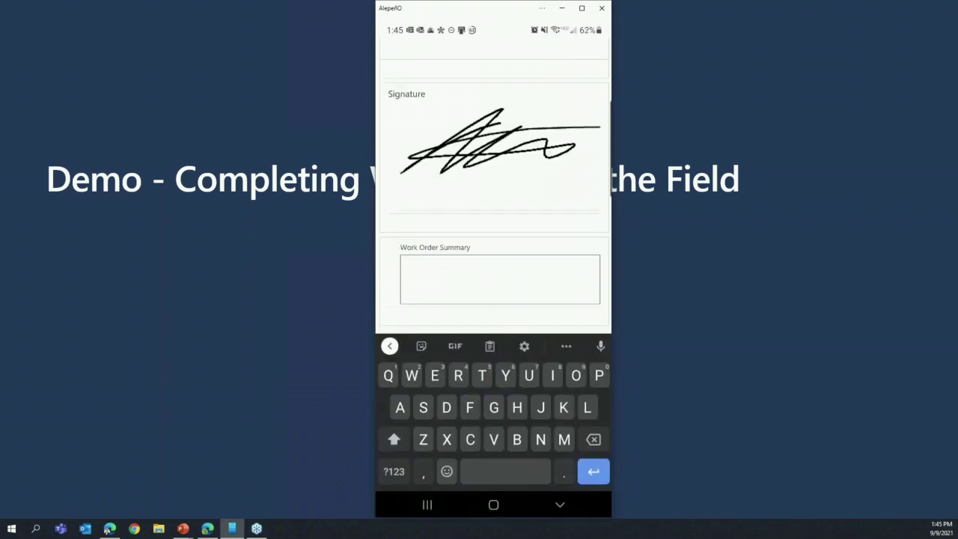
text(Need to )
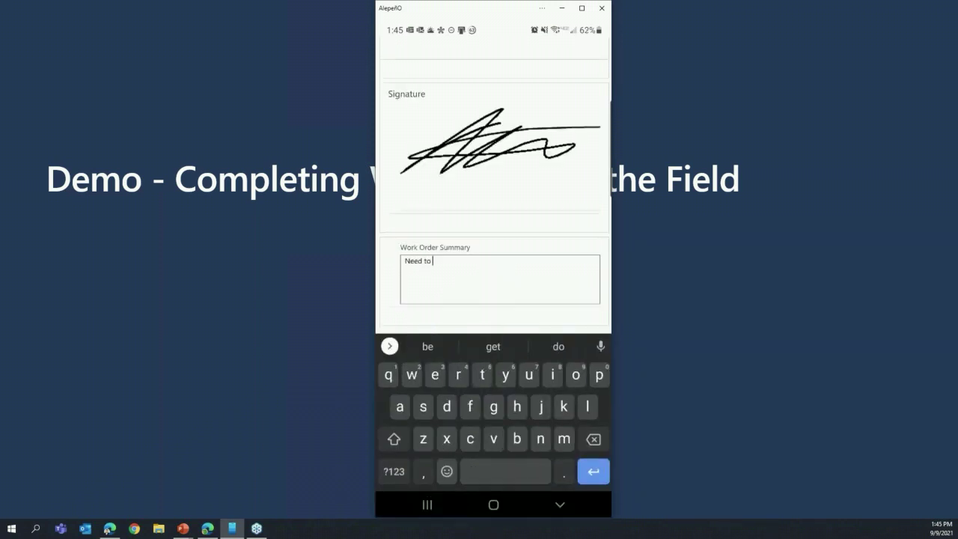
text(follow up)
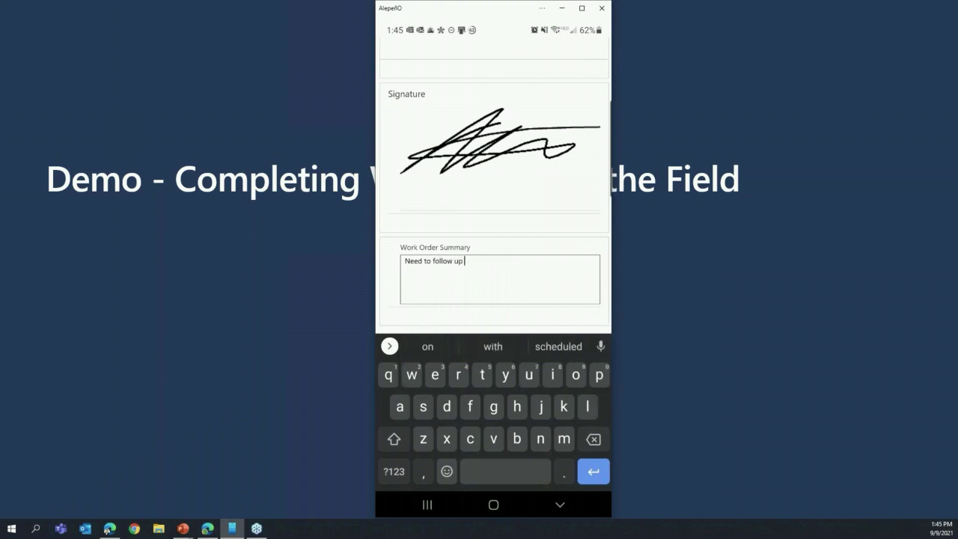
key(Escape)
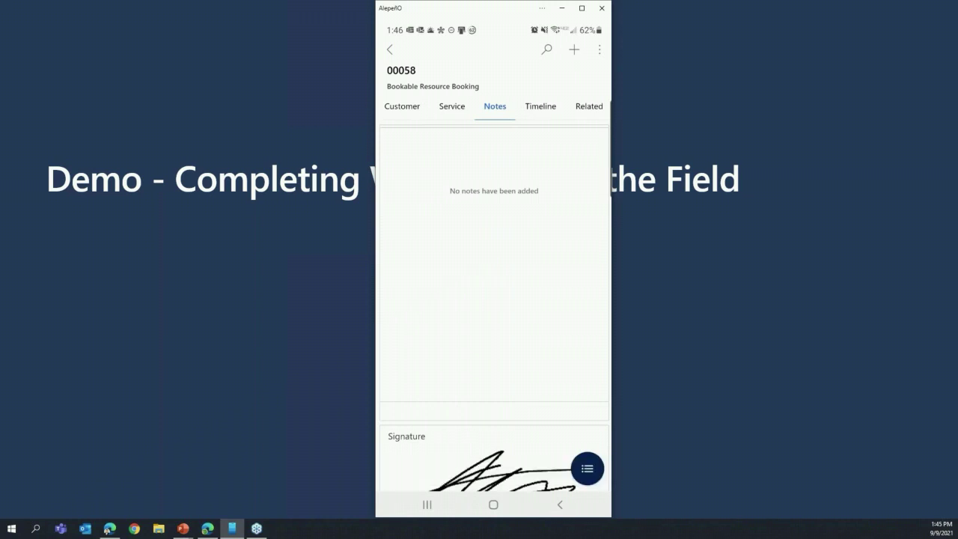
Step: Set the booking status to Completed and save the booking, returning to the bookings agenda
click(399, 106)
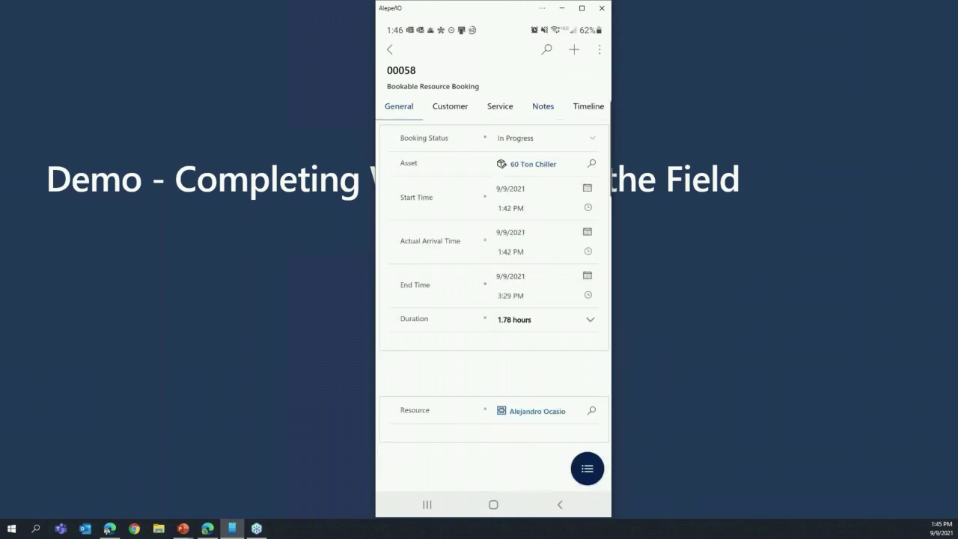
click(539, 138)
click(524, 239)
click(594, 50)
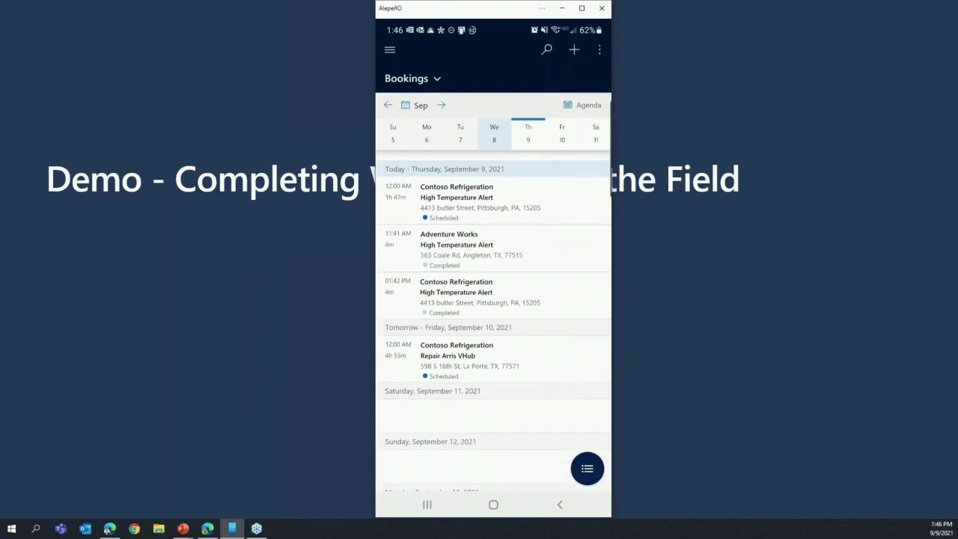
Step: Switch back to Dynamics 365 in the browser, open the Field Service historical analytics report and check its date range options
click(562, 9)
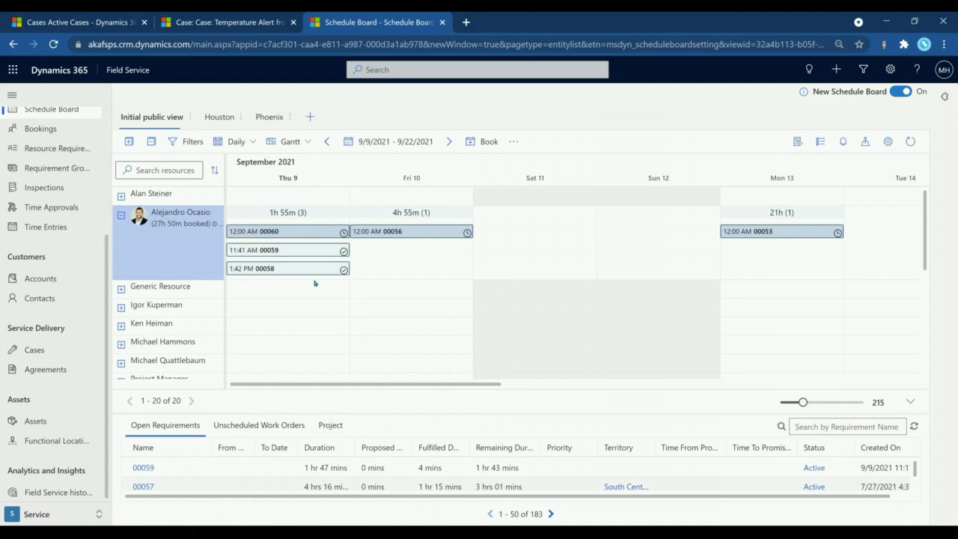
click(50, 494)
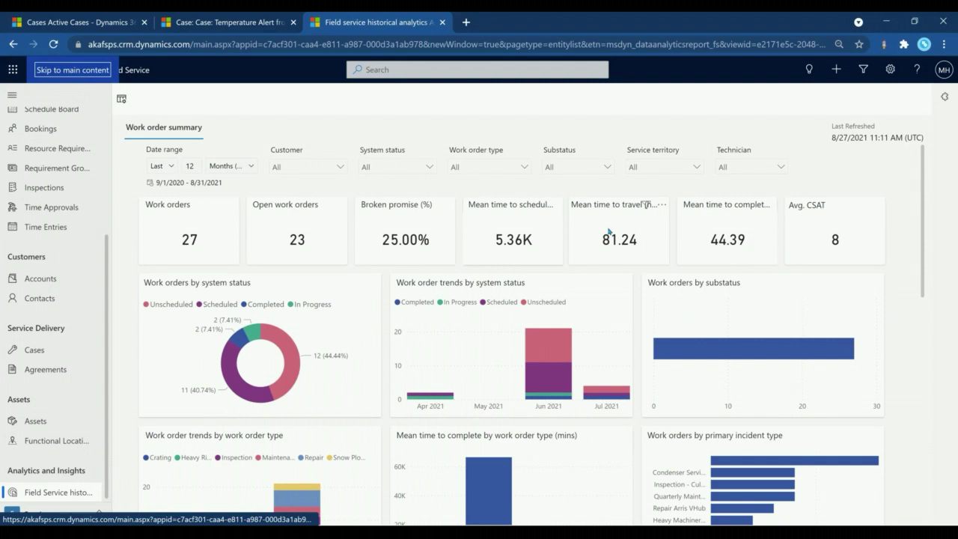
click(167, 169)
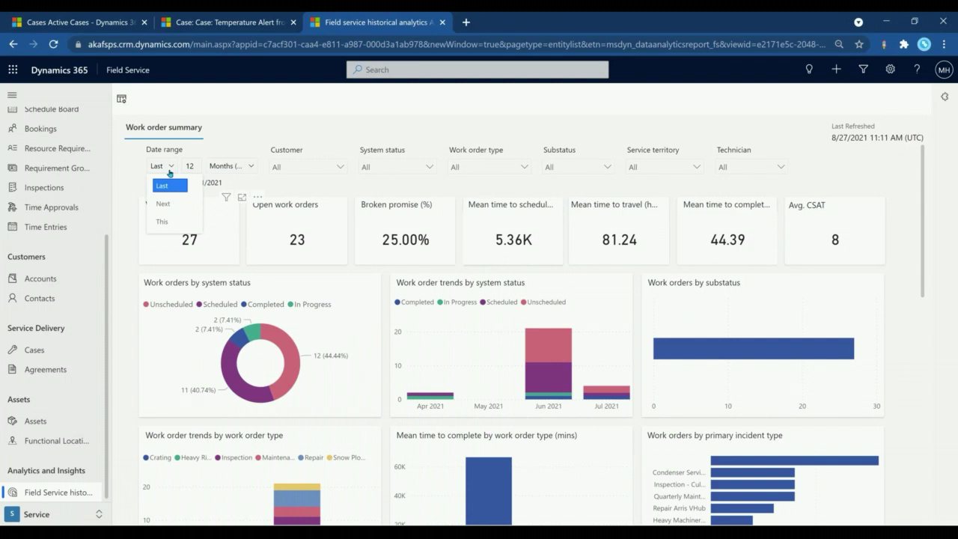
click(190, 166)
click(252, 167)
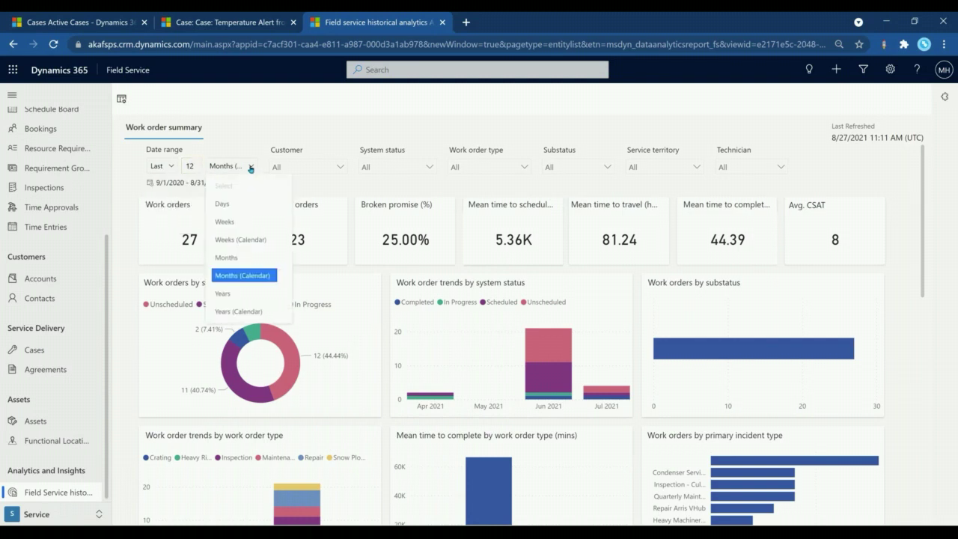
Step: Filter the work order summary by the customer Fabrikam, Inc. and clear that filter again
click(326, 172)
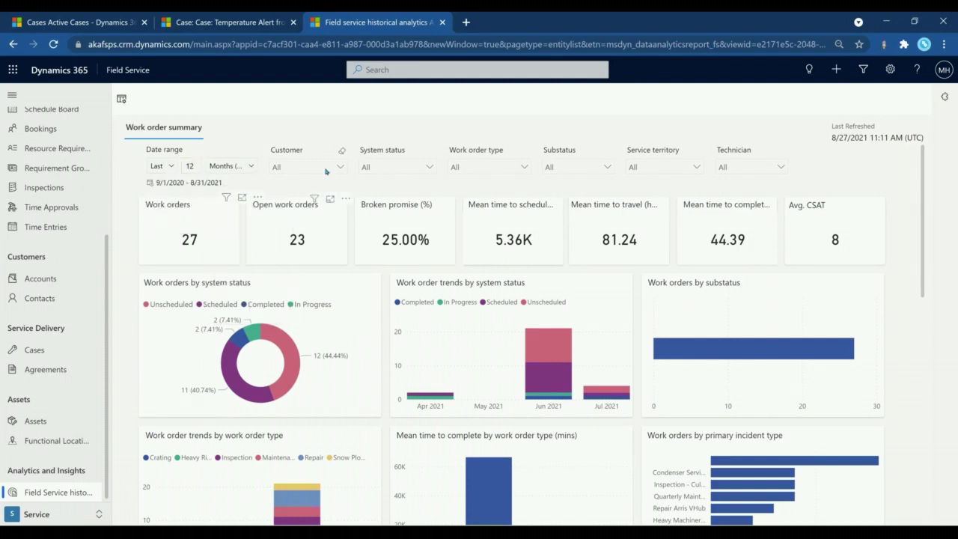
click(326, 171)
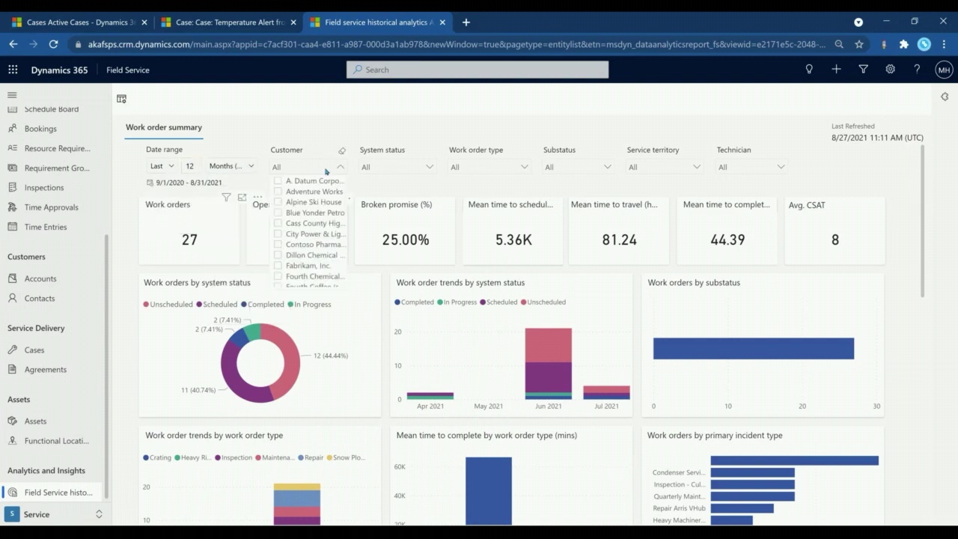
click(296, 268)
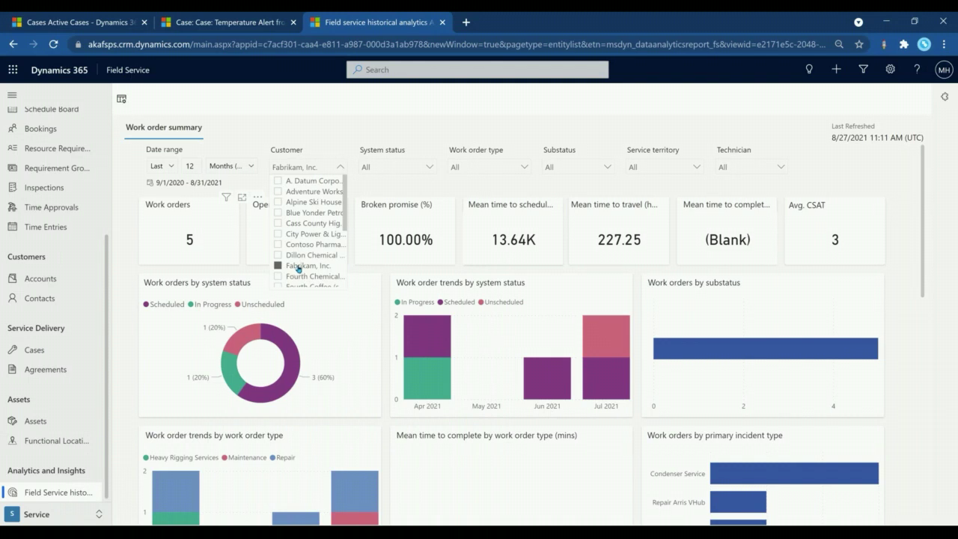
click(298, 267)
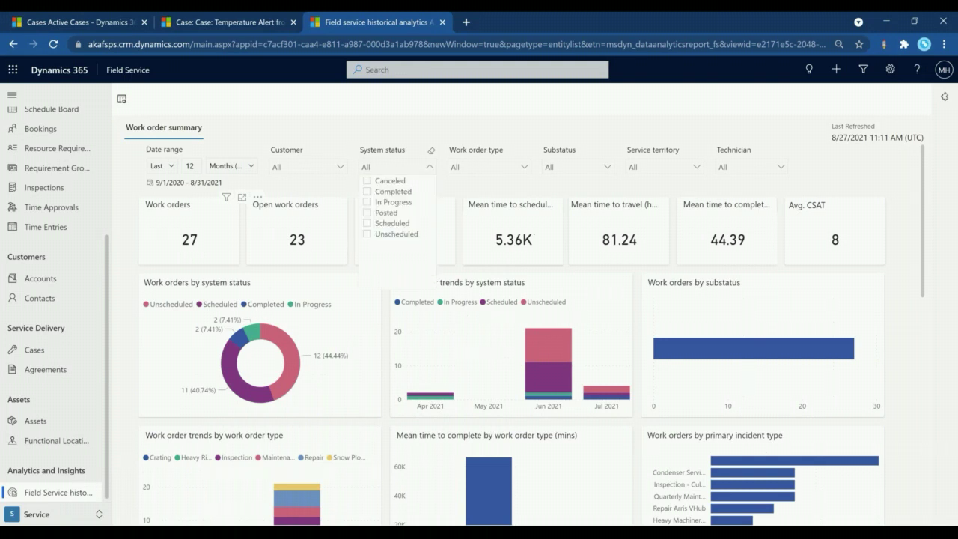
Step: Filter the work order summary by the work order types Inspection and Repair
click(490, 168)
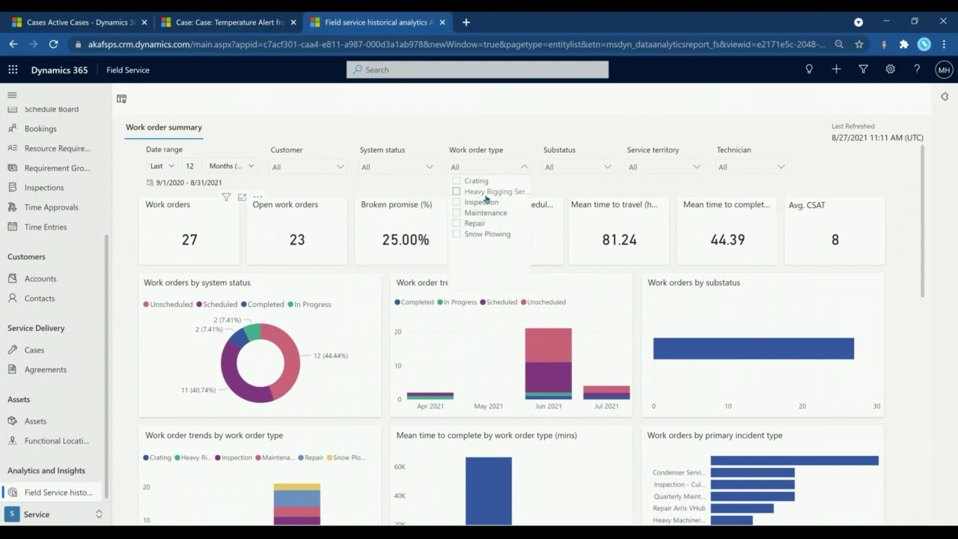
click(482, 202)
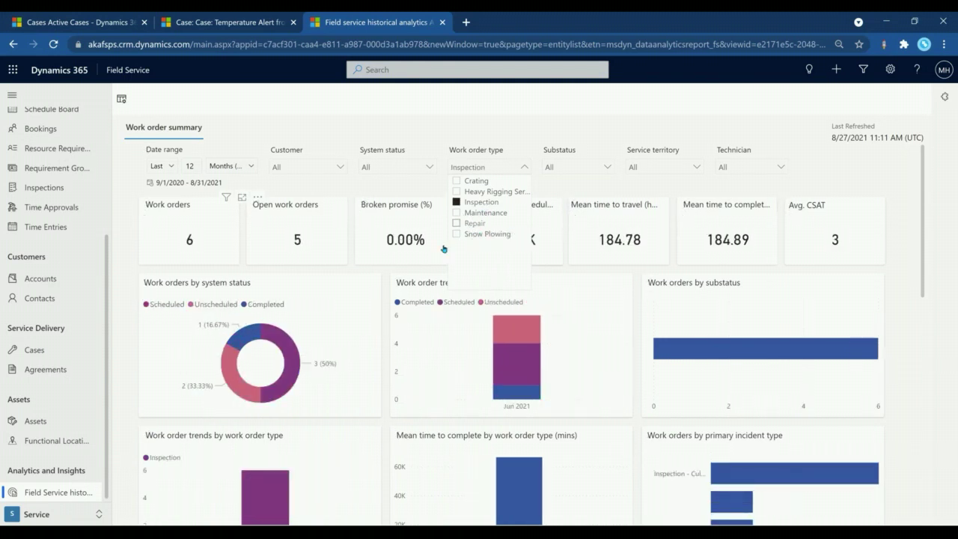
click(459, 223)
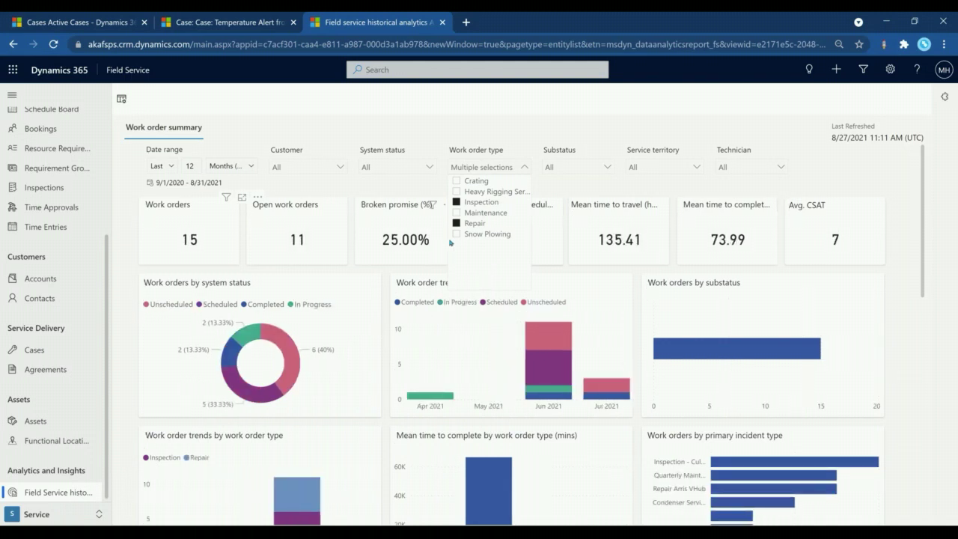
Step: Check the service territory choices and filter the work order summary by the technician listed just below the fifth entry
click(694, 170)
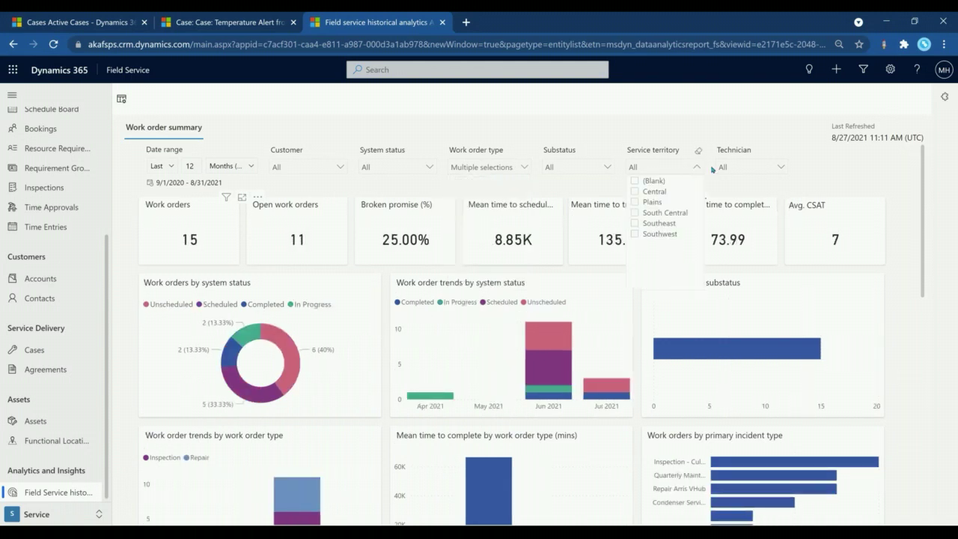
click(749, 167)
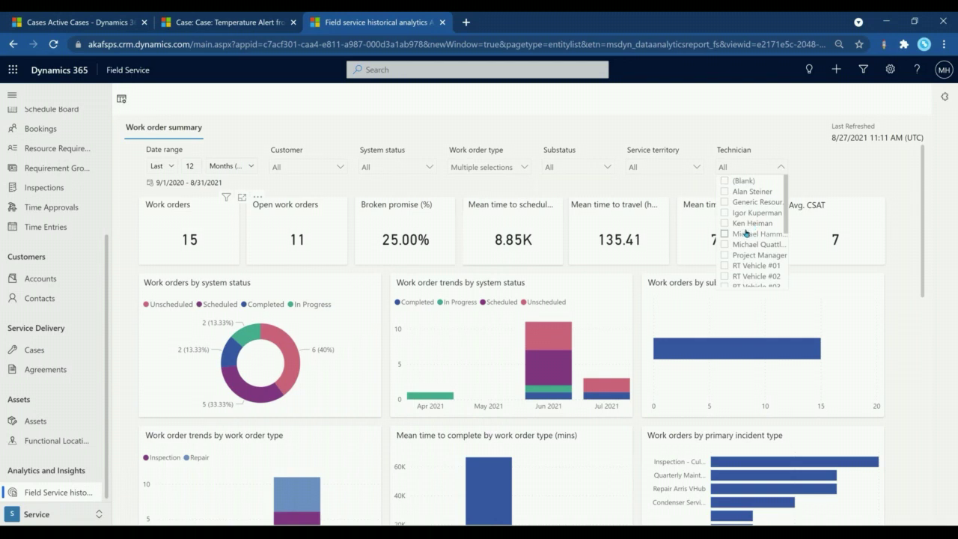
click(747, 233)
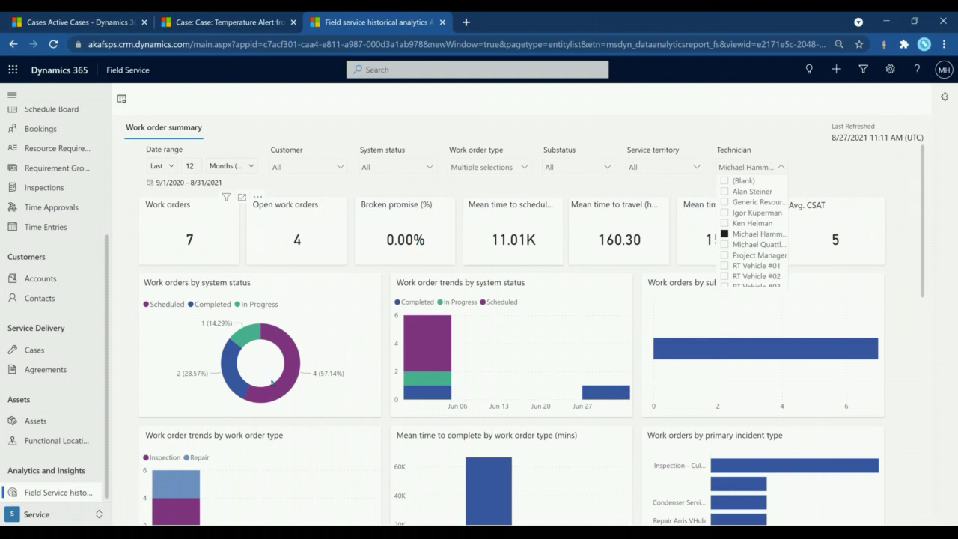
Step: Switch to the PowerPoint slide show and advance two slides from Connected Field Service Workflow to the Demo slide
mouse_move(415, 536)
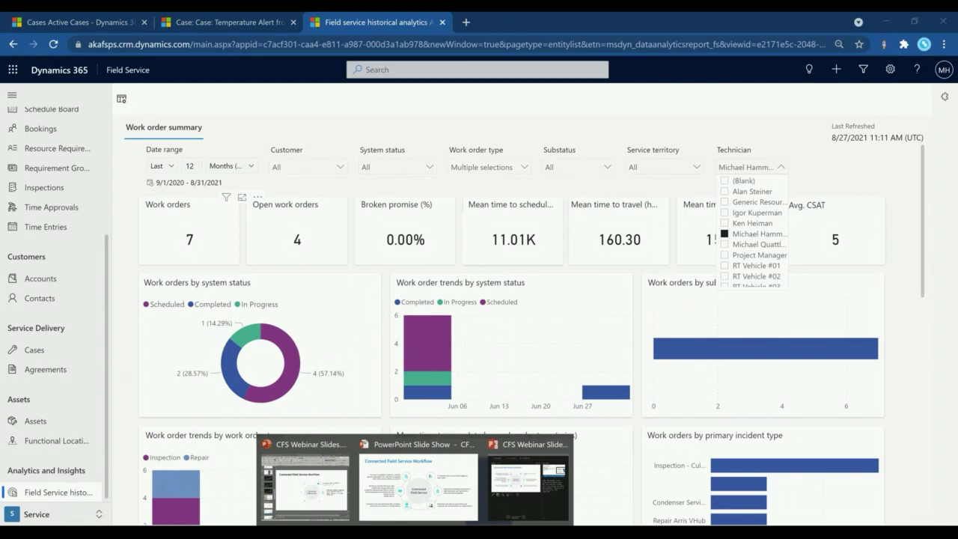
mouse_move(464, 513)
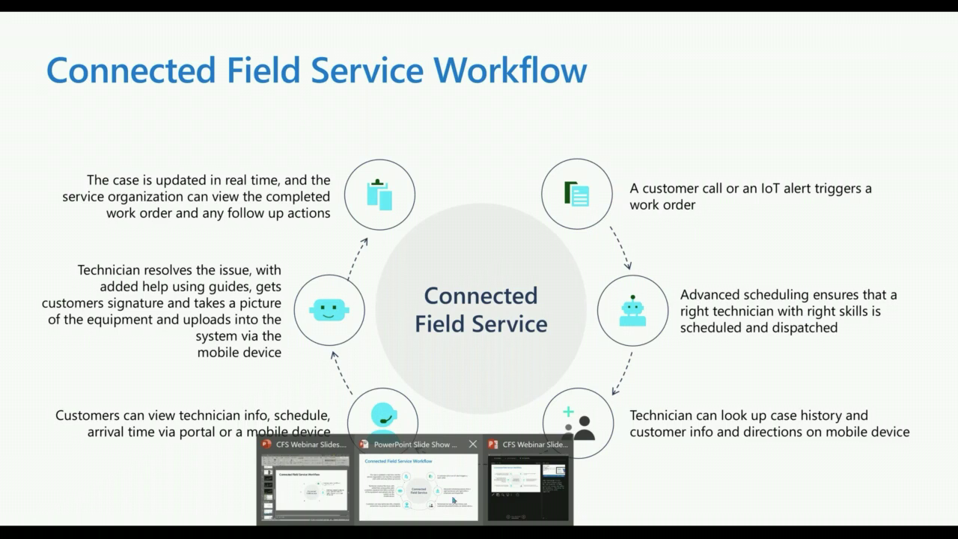
click(454, 500)
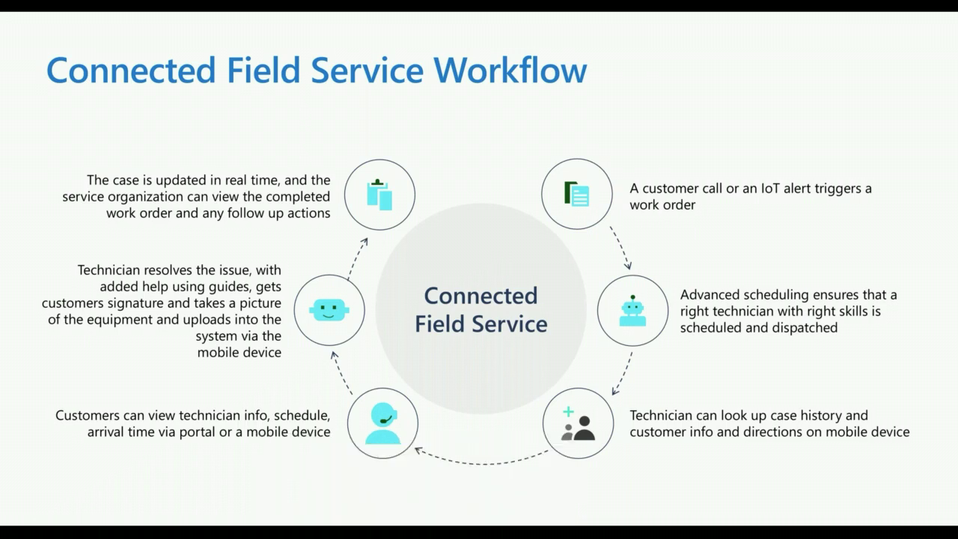
key(Right)
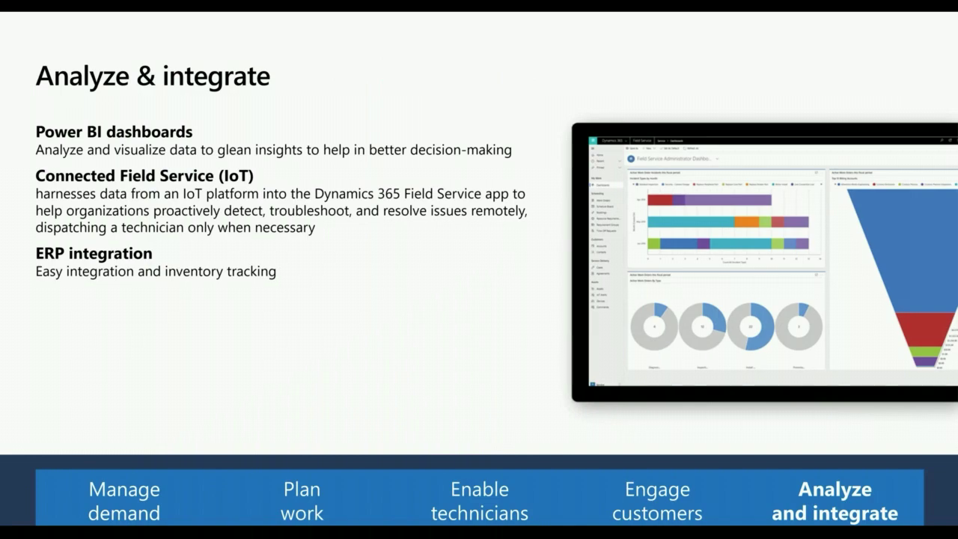
key(Right)
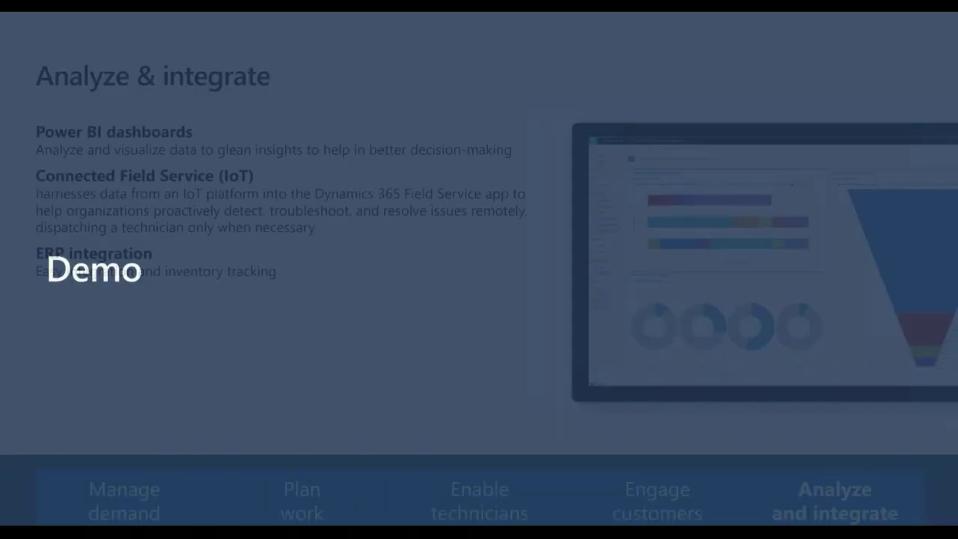